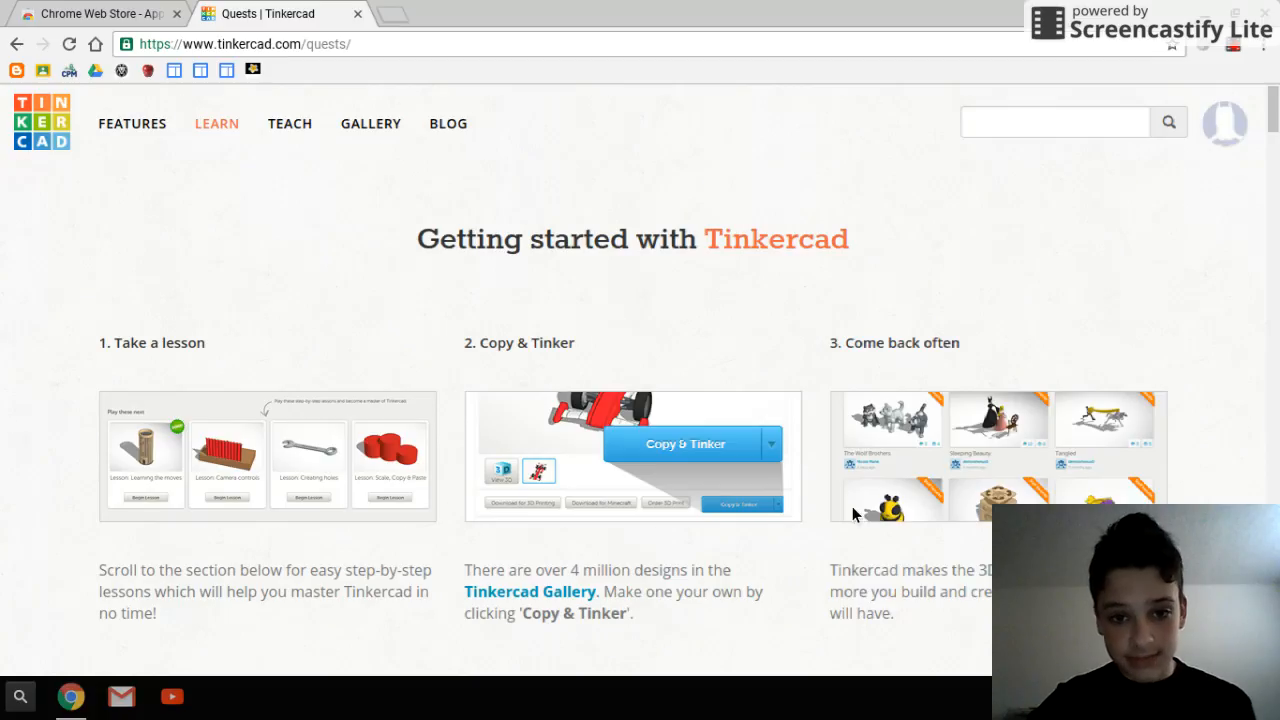
Step: Find the Die on the workplane lesson among the Basics lessons and open it
scroll(855, 505, "down", 7)
scroll(852, 506, "down", 5)
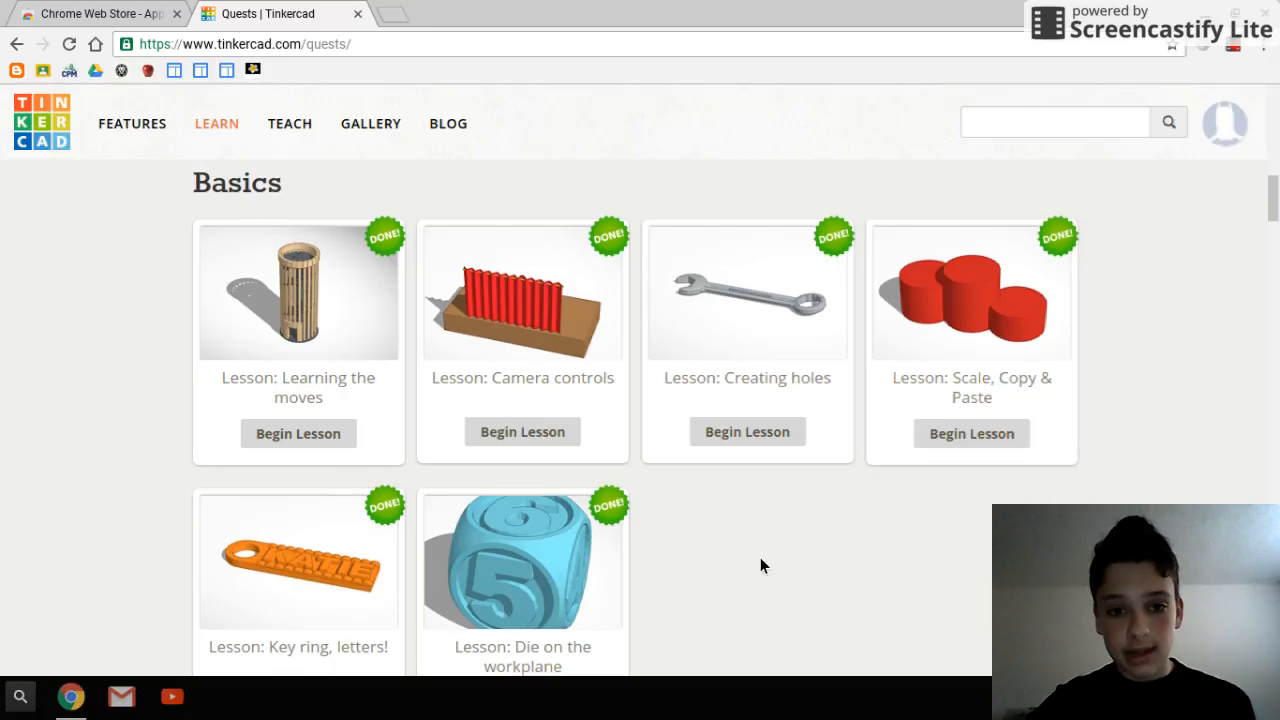
scroll(760, 566, "down", 1)
left_click(518, 587)
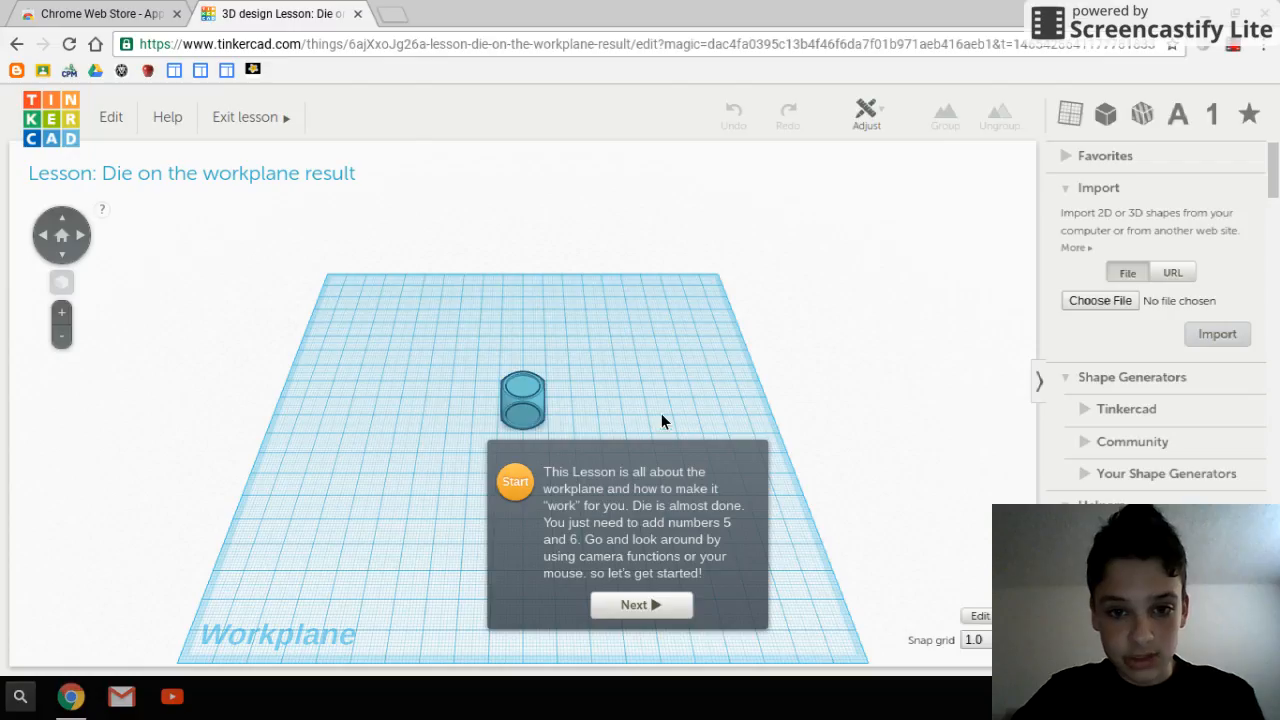
Step: Look around the die from several angles and zoom in on its numbered faces
right_click_drag(660, 379, 657, 350)
left_click_drag(638, 419, 720, 345)
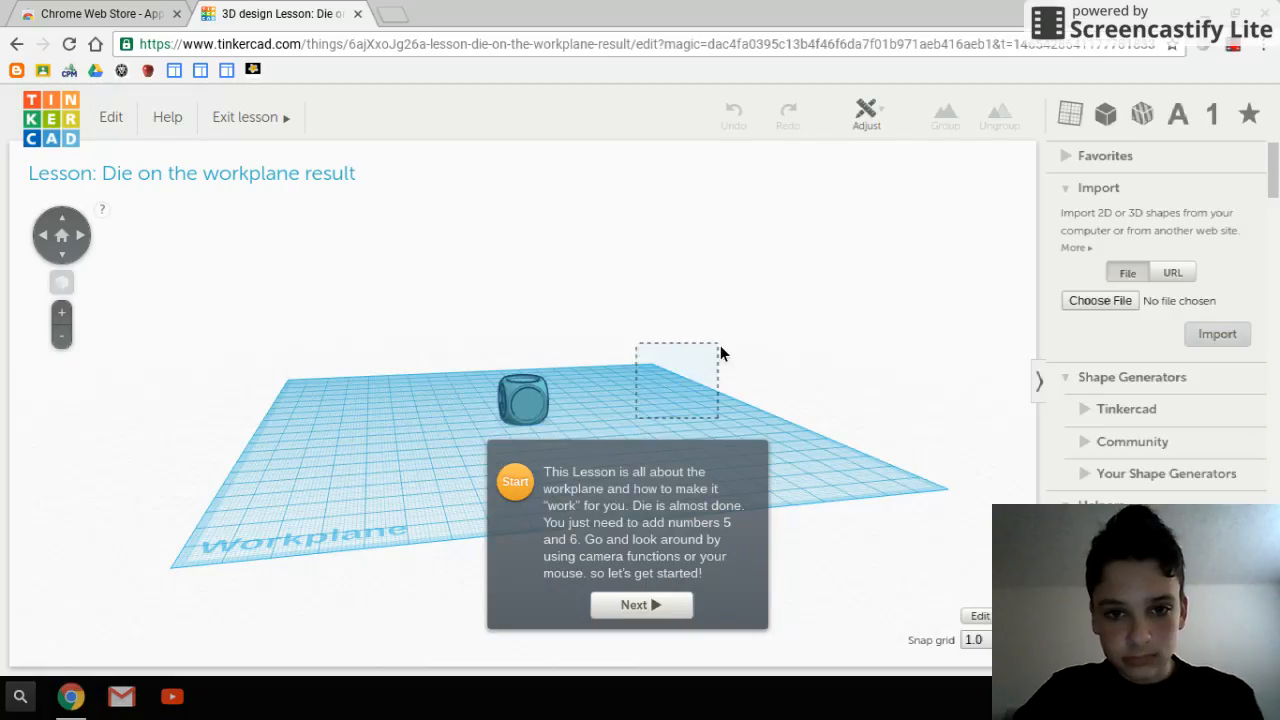
left_click_drag(440, 428, 651, 320)
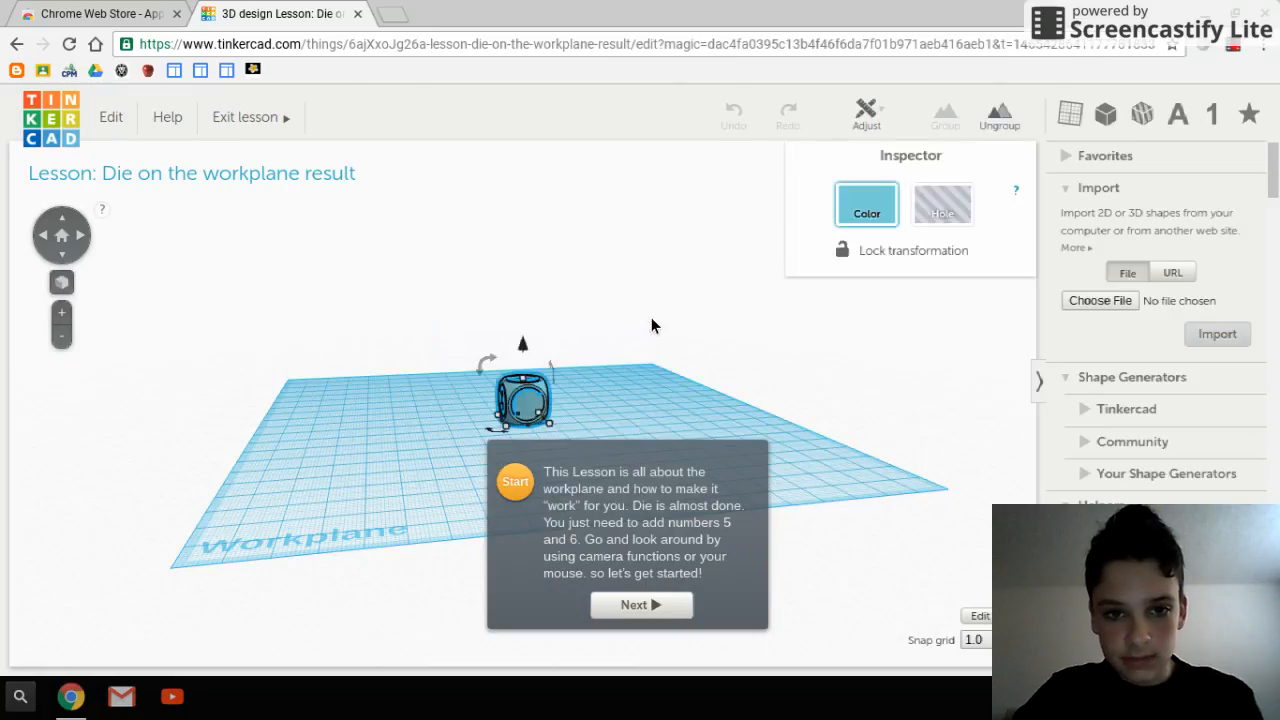
left_click(648, 324)
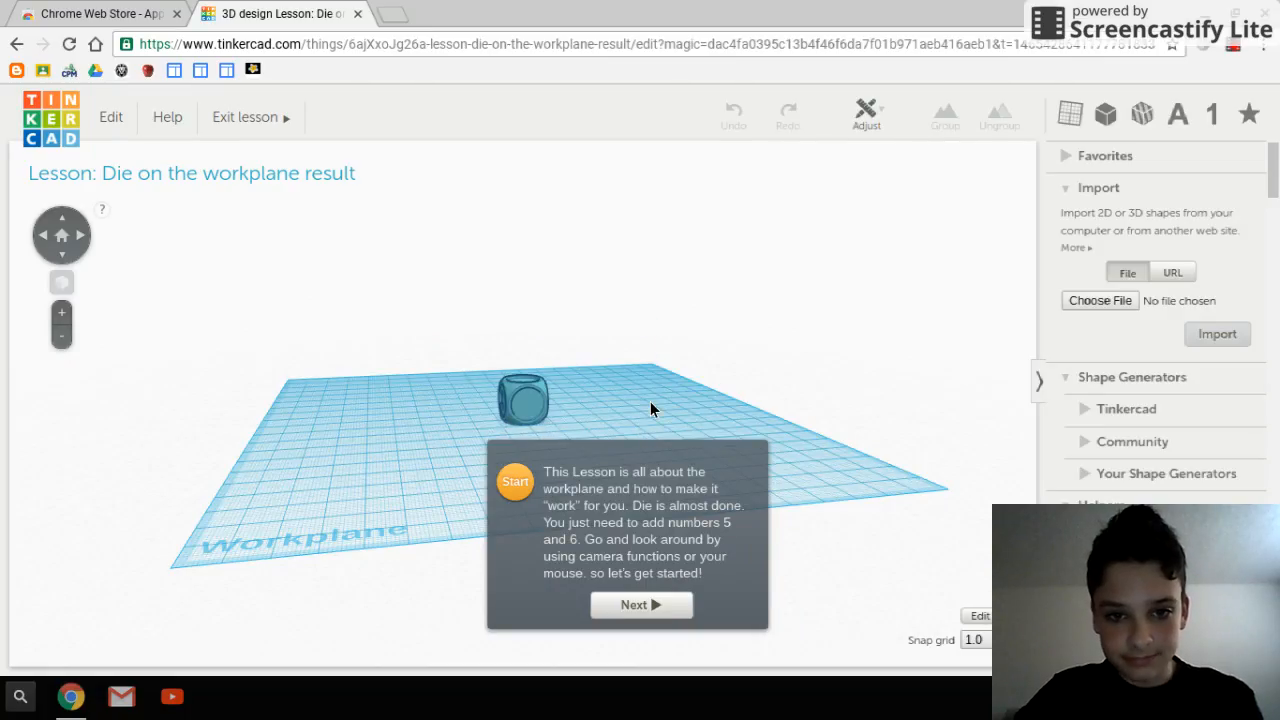
left_click(64, 222)
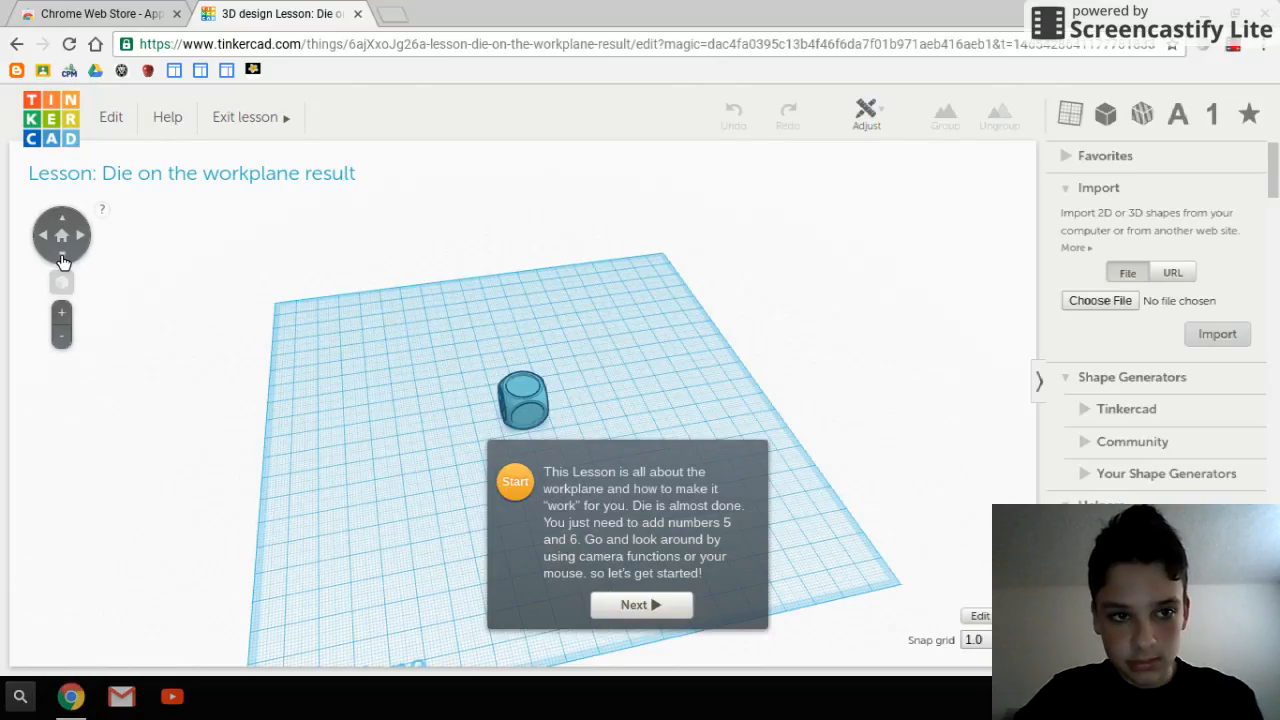
left_click(63, 258)
left_click(86, 237)
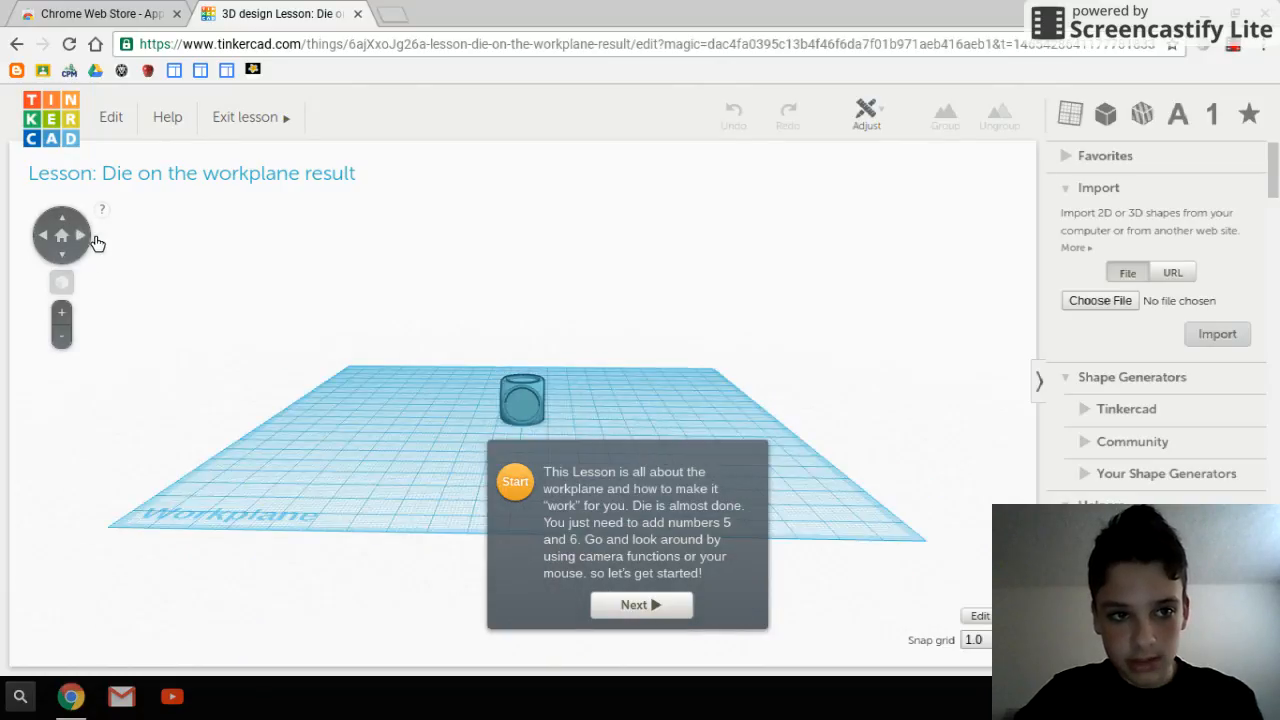
left_click(66, 313)
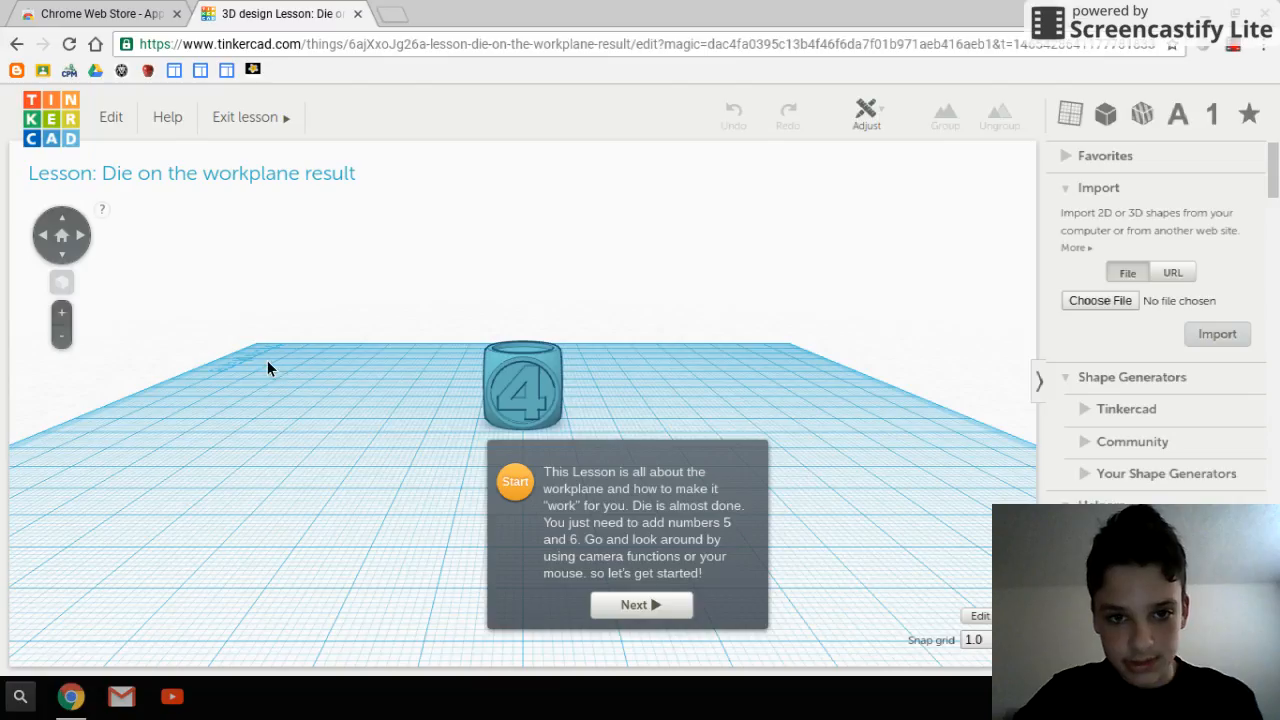
scroll(296, 360, "down", 5)
scroll(298, 359, "up", 5)
scroll(298, 359, "up", 2)
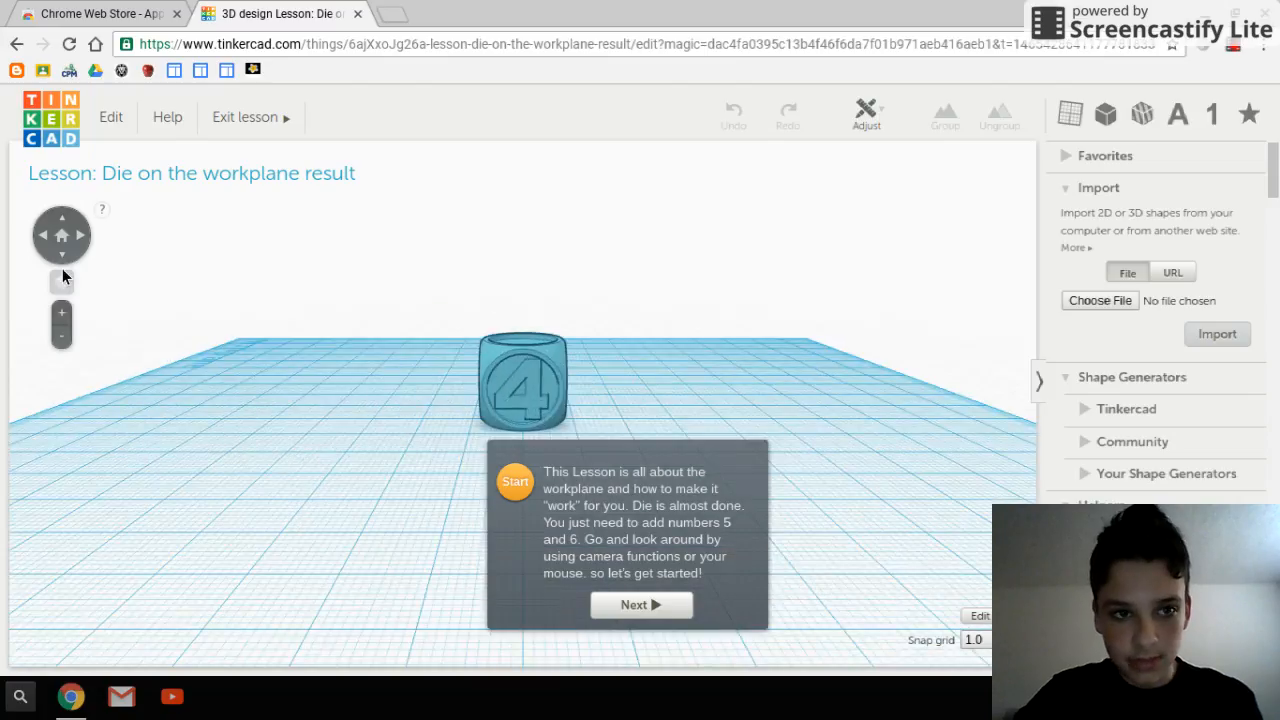
Step: Begin the lesson's first instruction and place the workplane on the die's blank front face at the blue plus mark
right_click(670, 572)
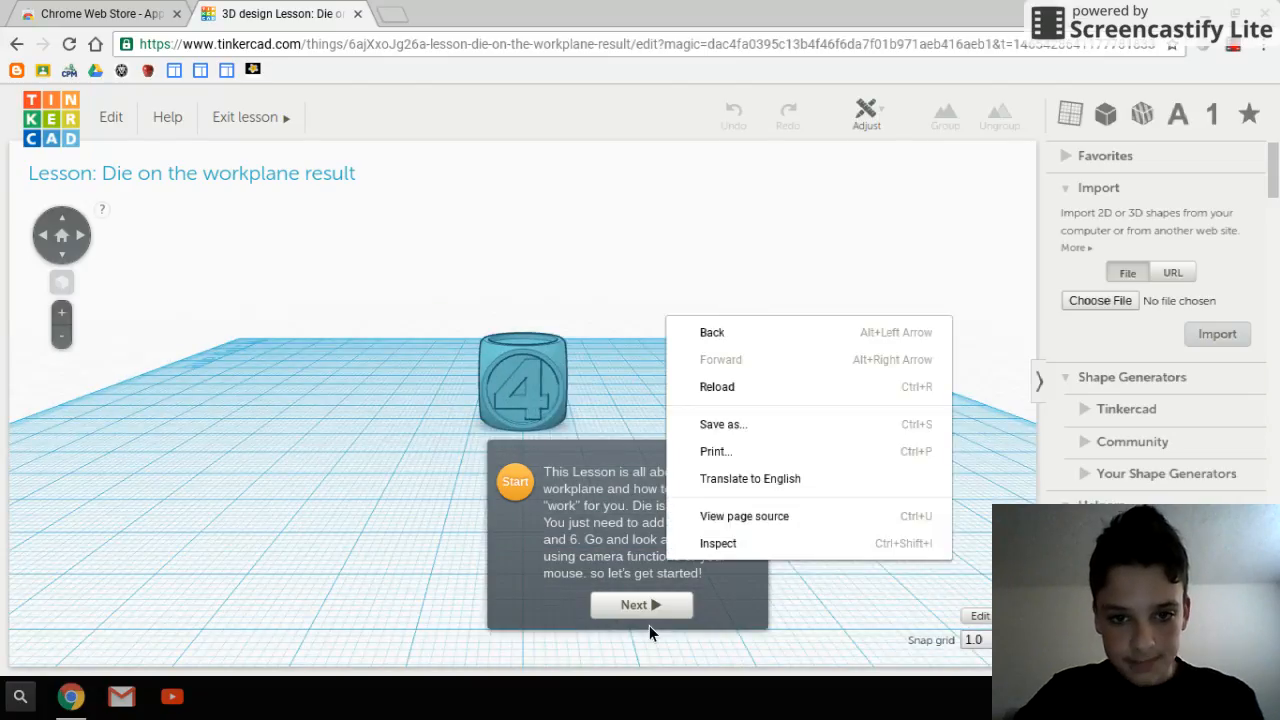
left_click(649, 622)
left_click(641, 606)
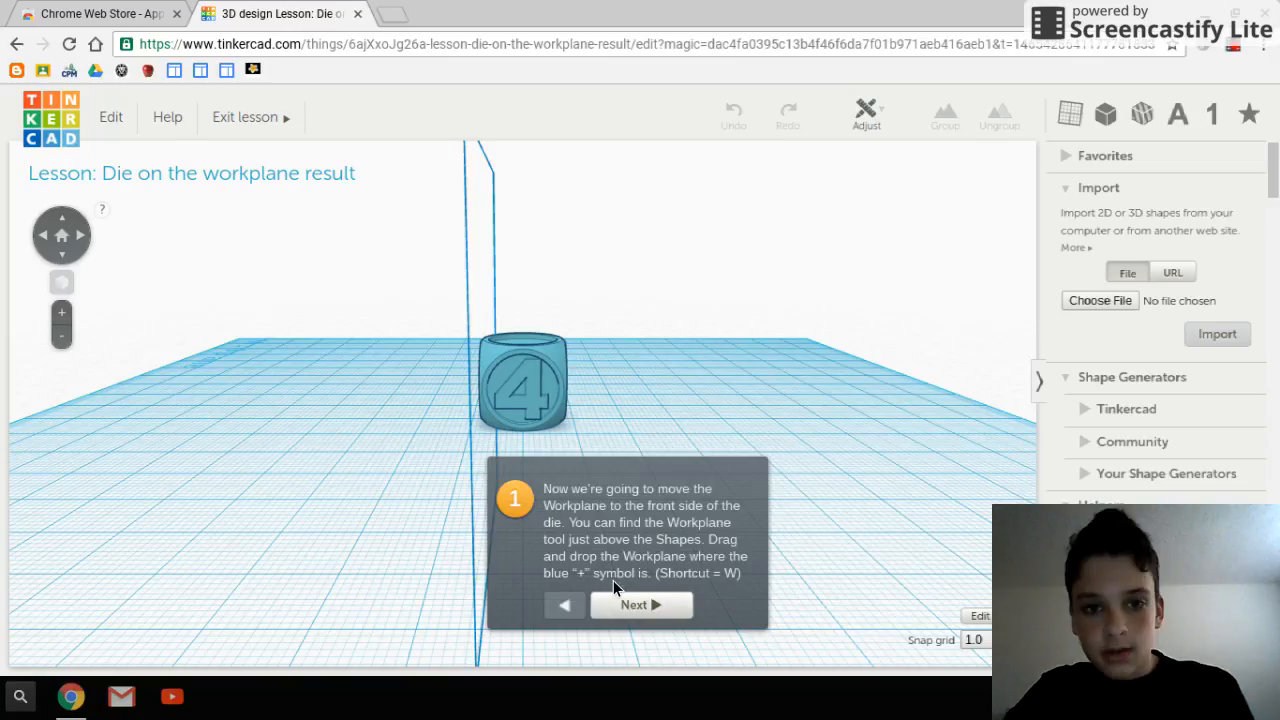
right_click_drag(614, 410, 891, 409)
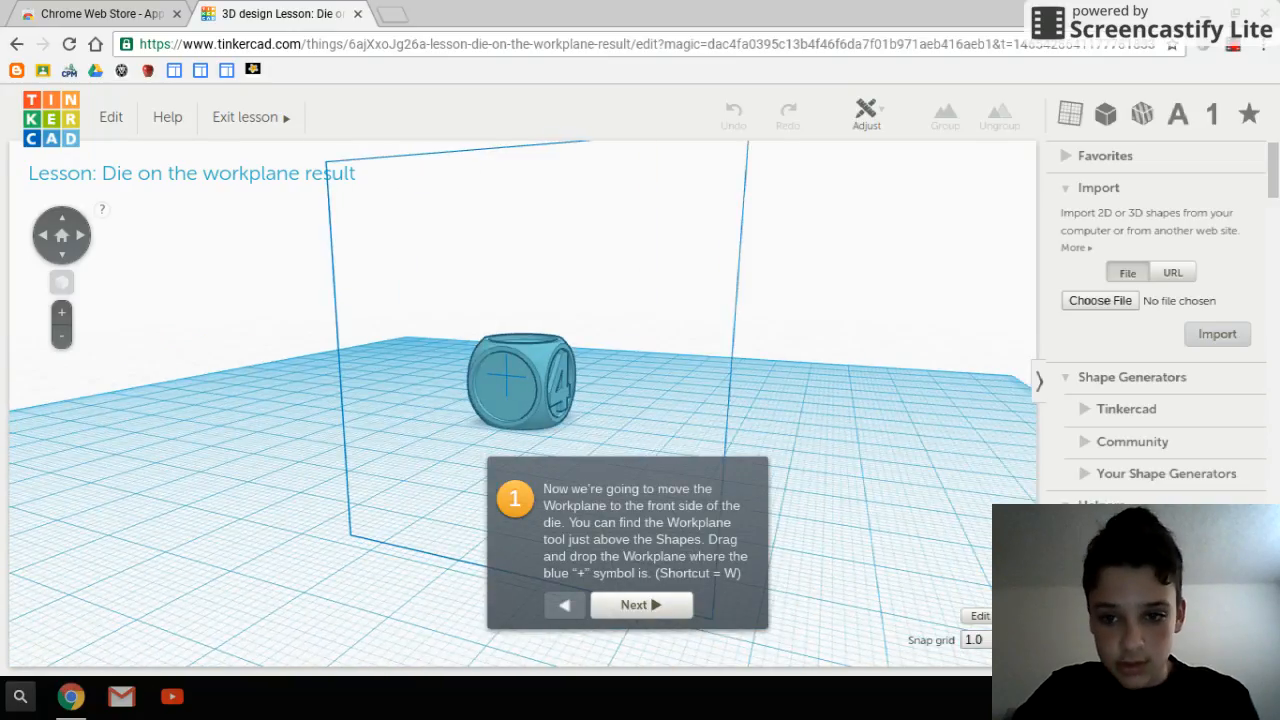
left_click_drag(1098, 556, 509, 377)
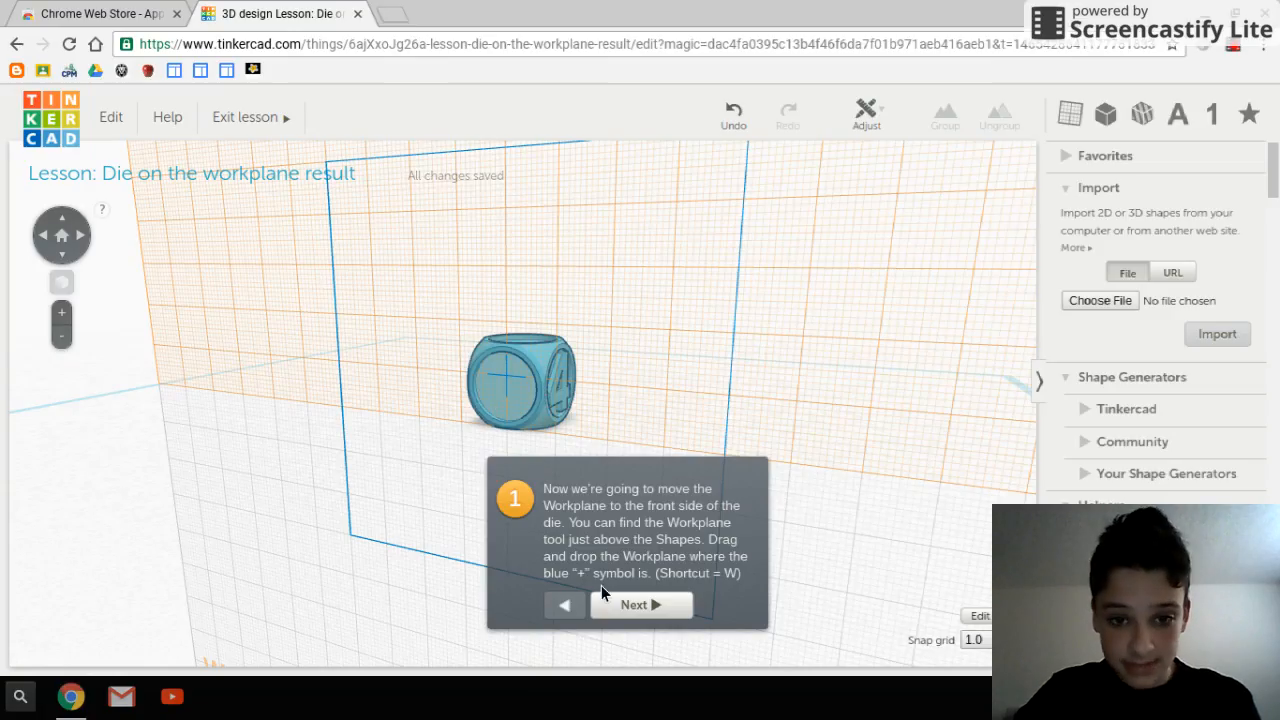
Step: Advance to instruction 2 and place the blue number 5 shape on the outlined area of the die's front face
left_click(637, 606)
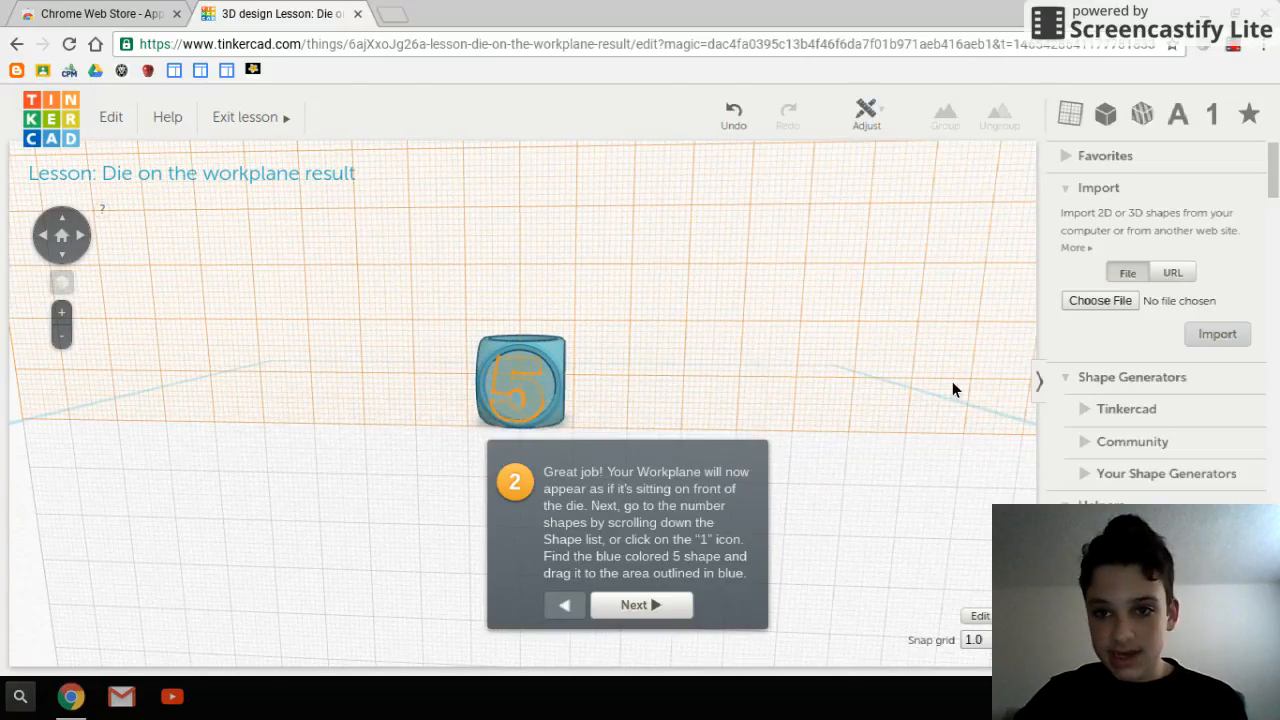
scroll(1203, 445, "down", 3)
scroll(1200, 445, "down", 15)
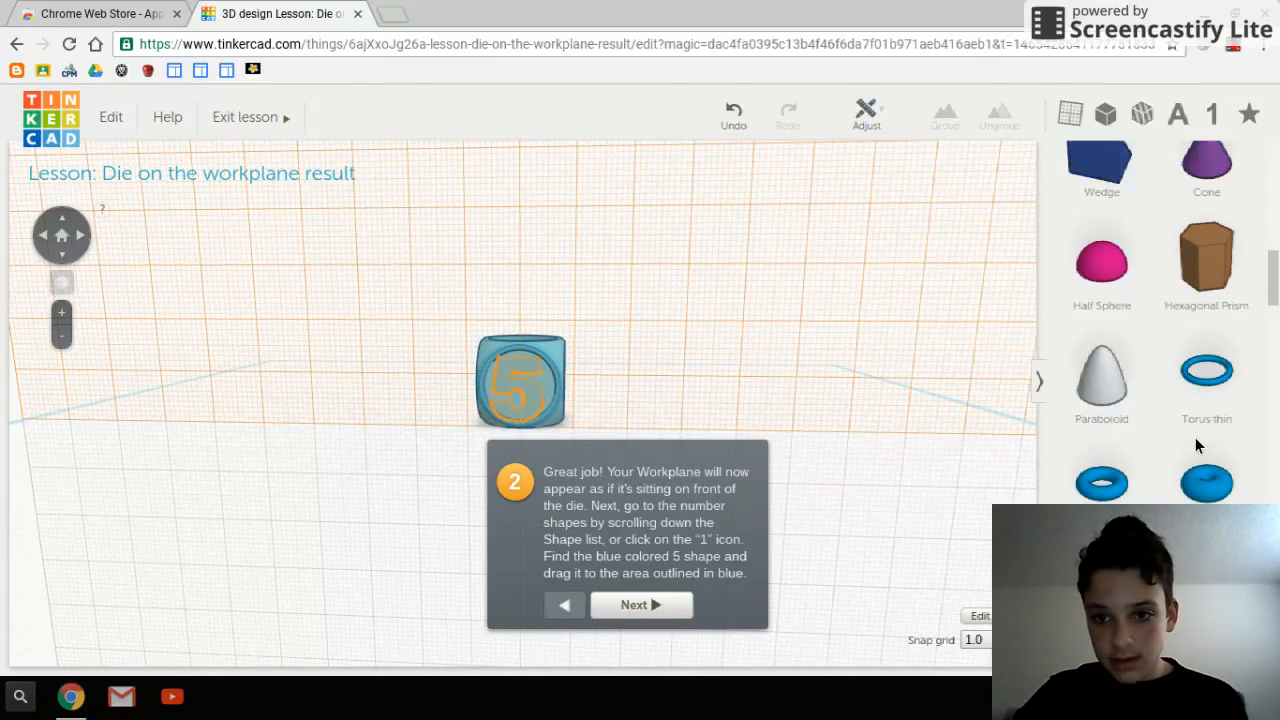
scroll(1195, 440, "down", 10)
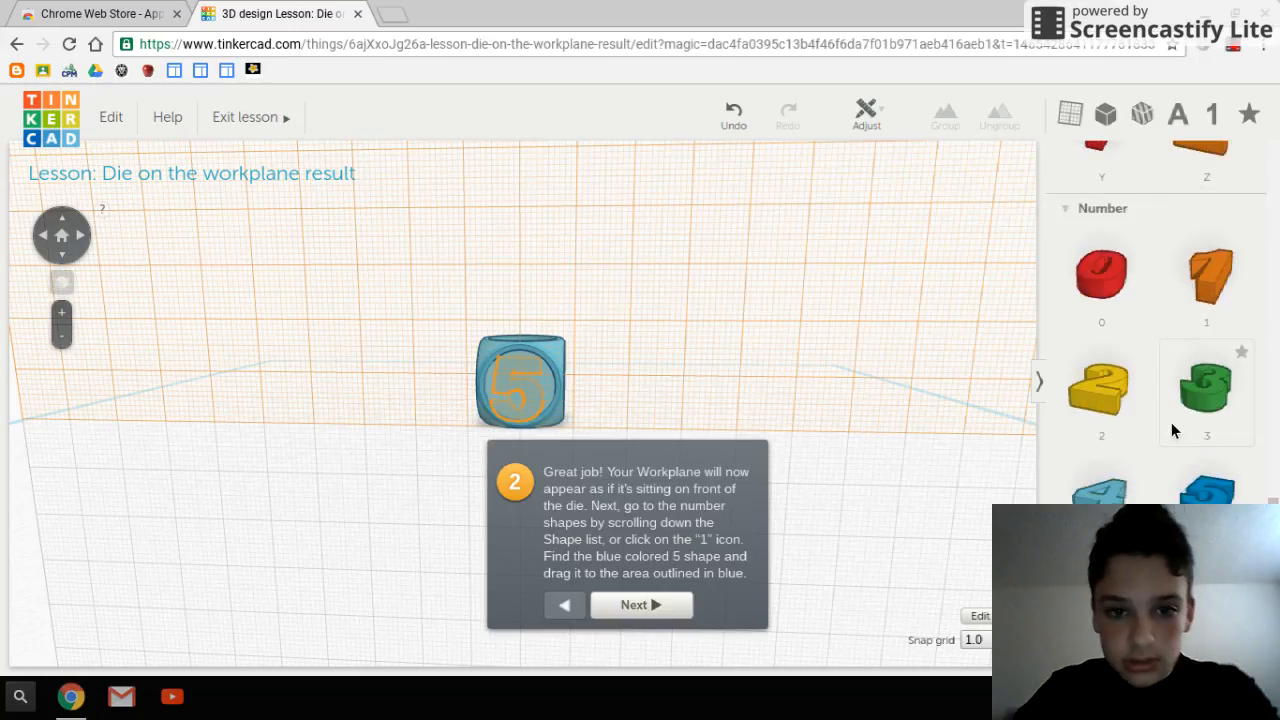
scroll(1171, 422, "down", 1)
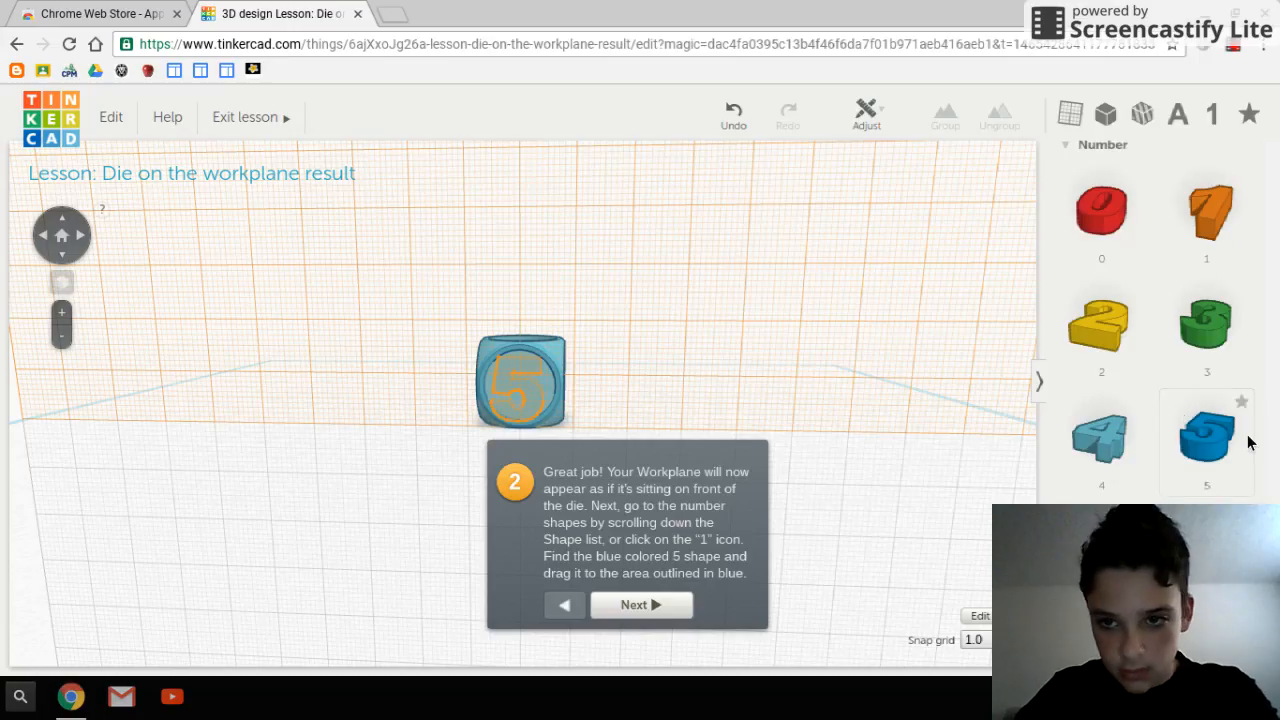
left_click_drag(1240, 443, 523, 394)
right_click_drag(729, 274, 720, 325)
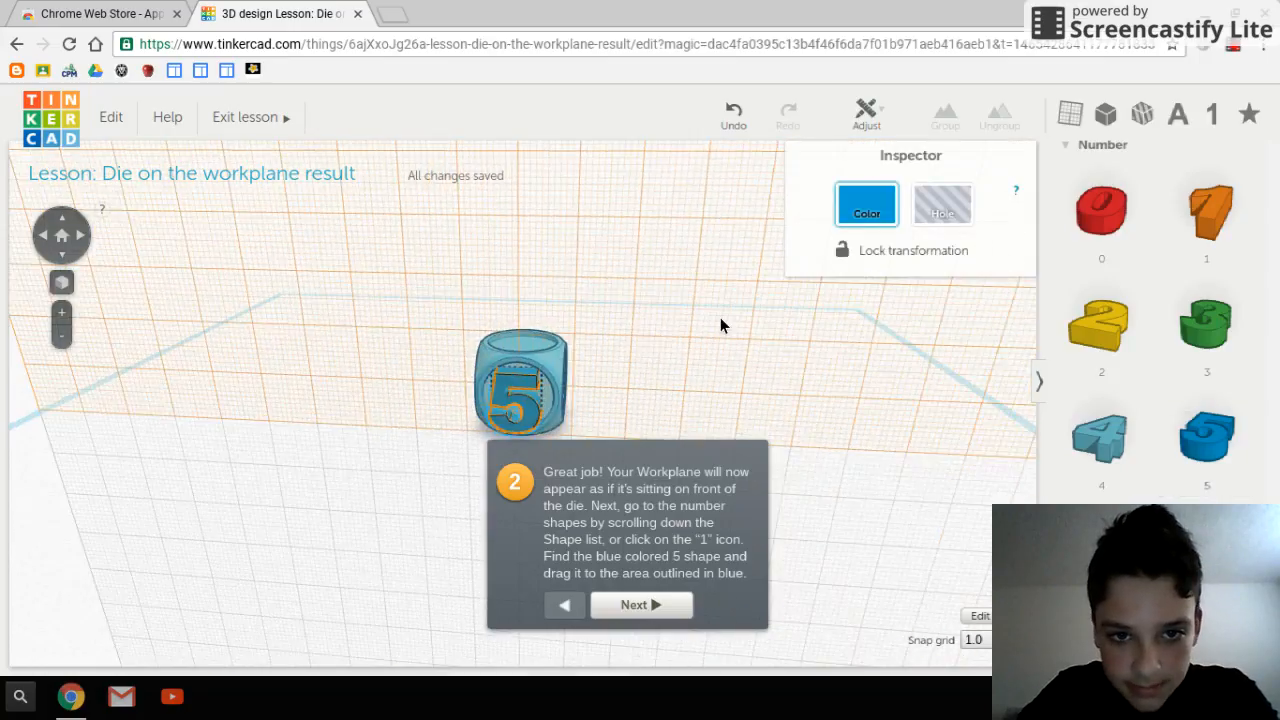
Step: Advance to instruction 3 and scale the number 5 on the die's front face down to 1 mm in height
left_click(679, 606)
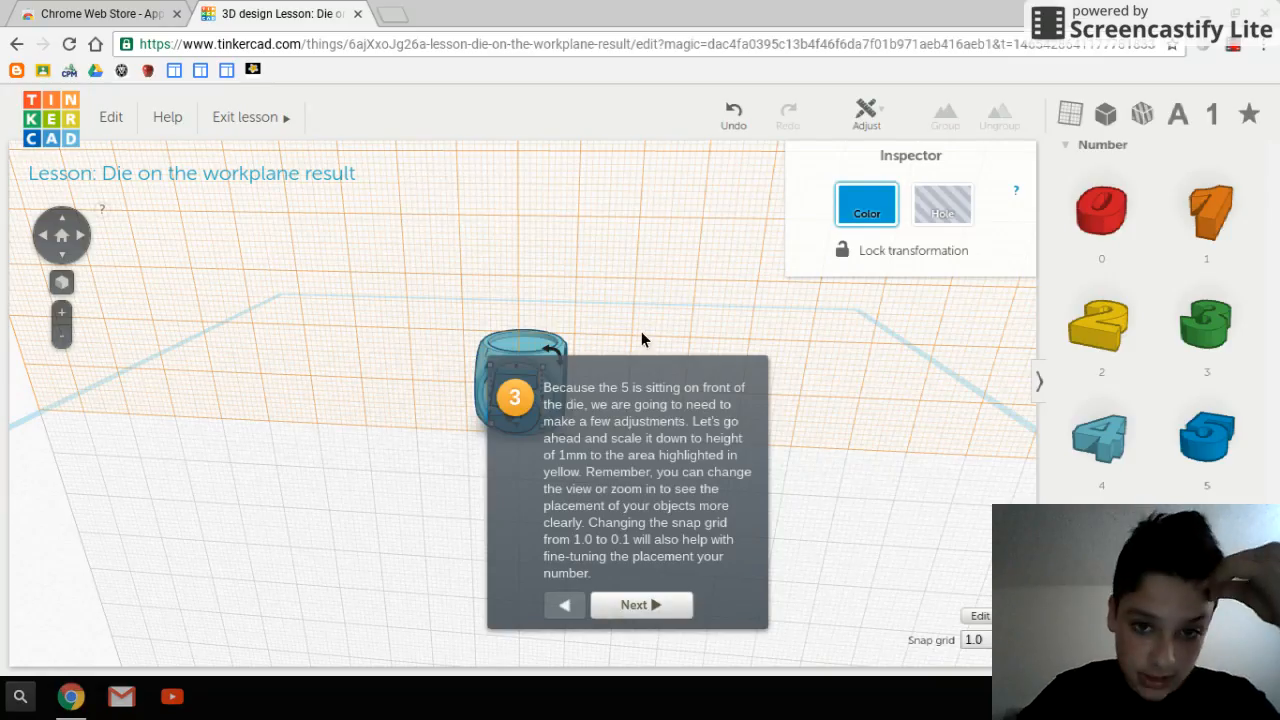
right_click_drag(641, 331, 226, 353)
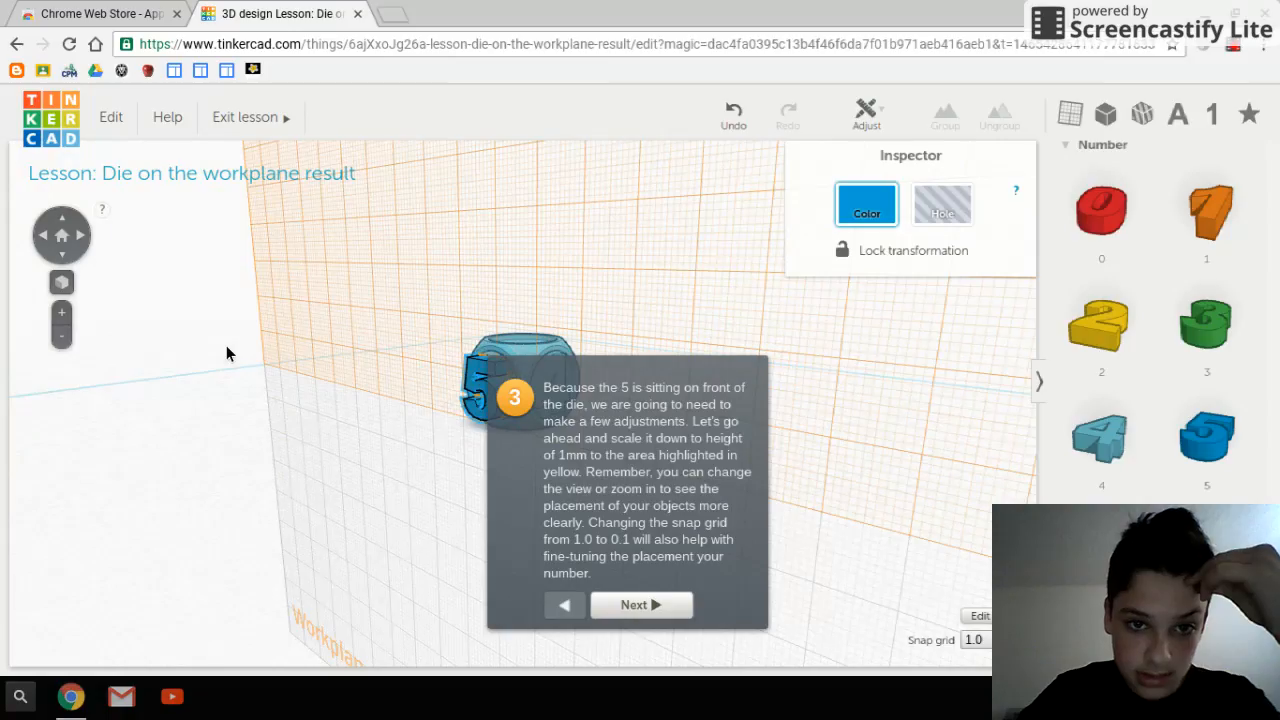
left_click(481, 391)
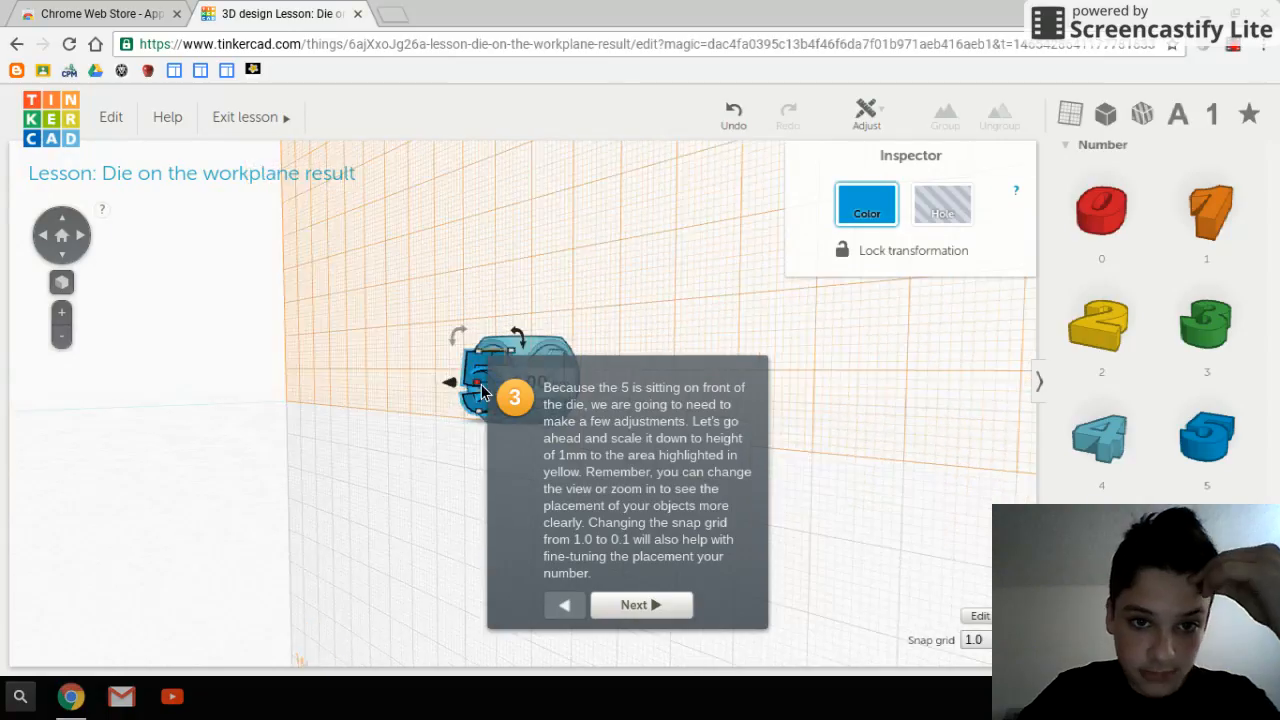
left_click_drag(481, 391, 483, 393)
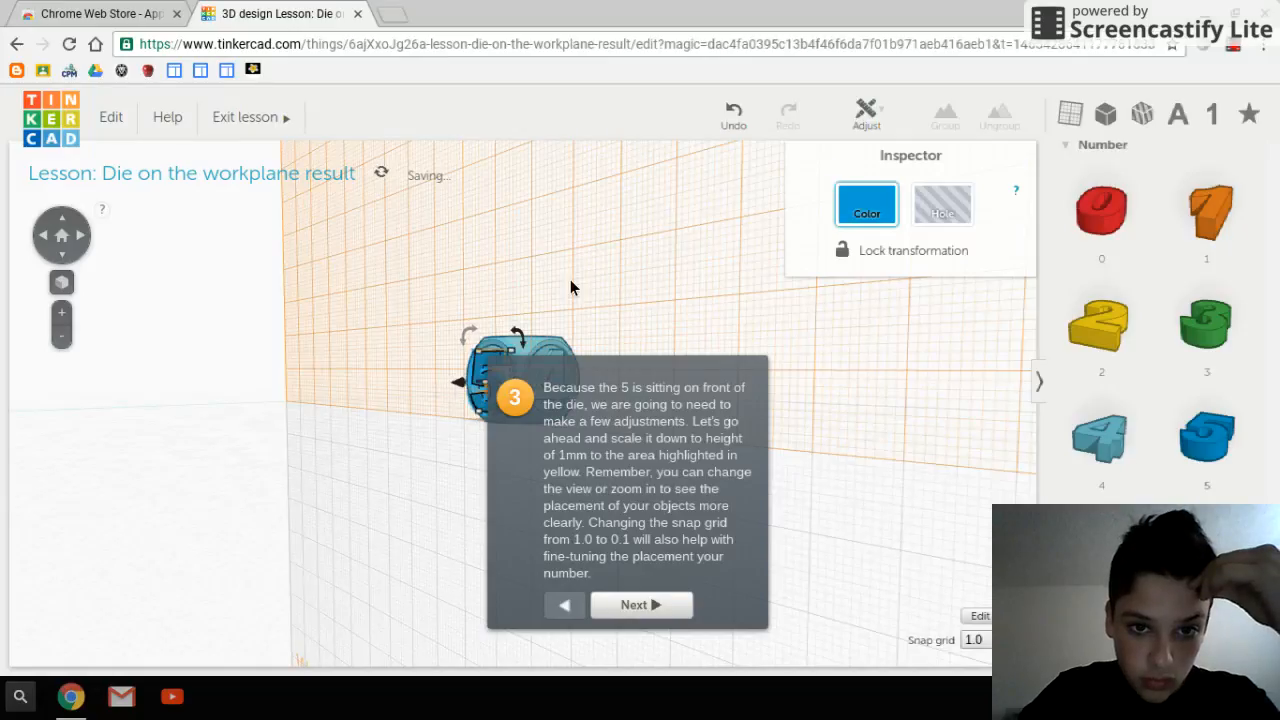
right_click_drag(570, 281, 584, 358)
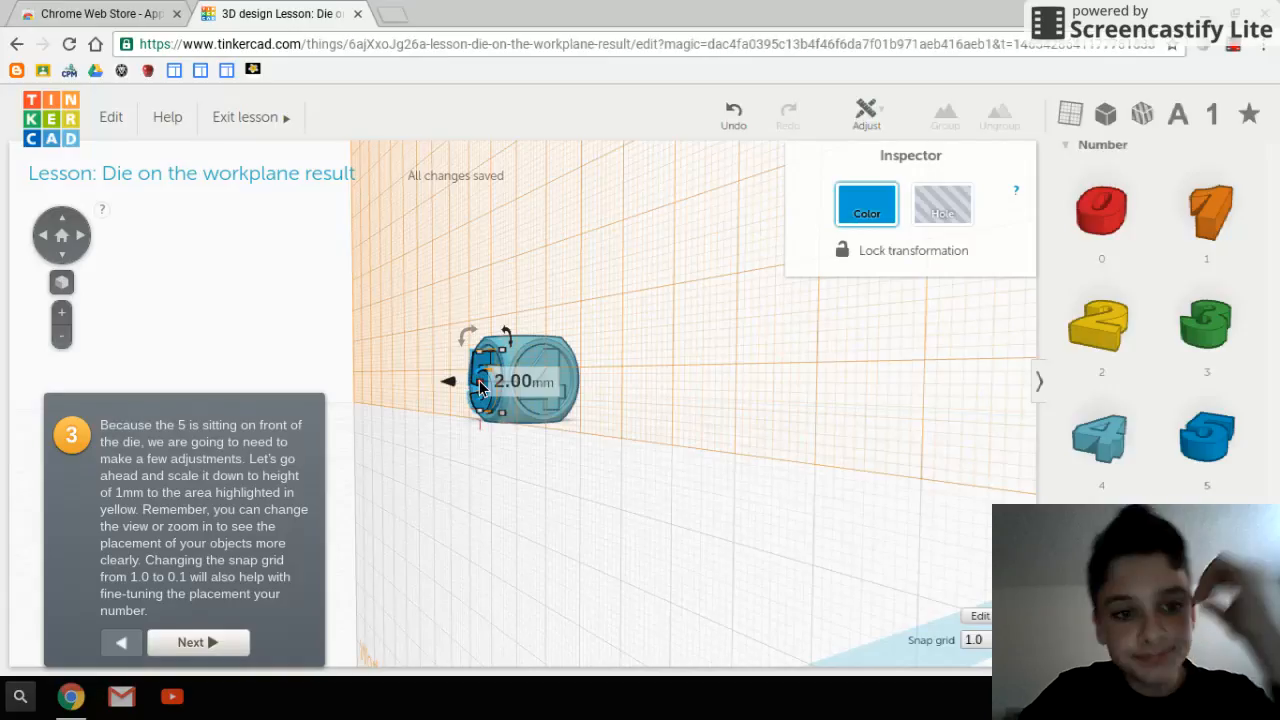
Step: Advance to instruction 4 and place the workplane on top of the die
left_click(197, 642)
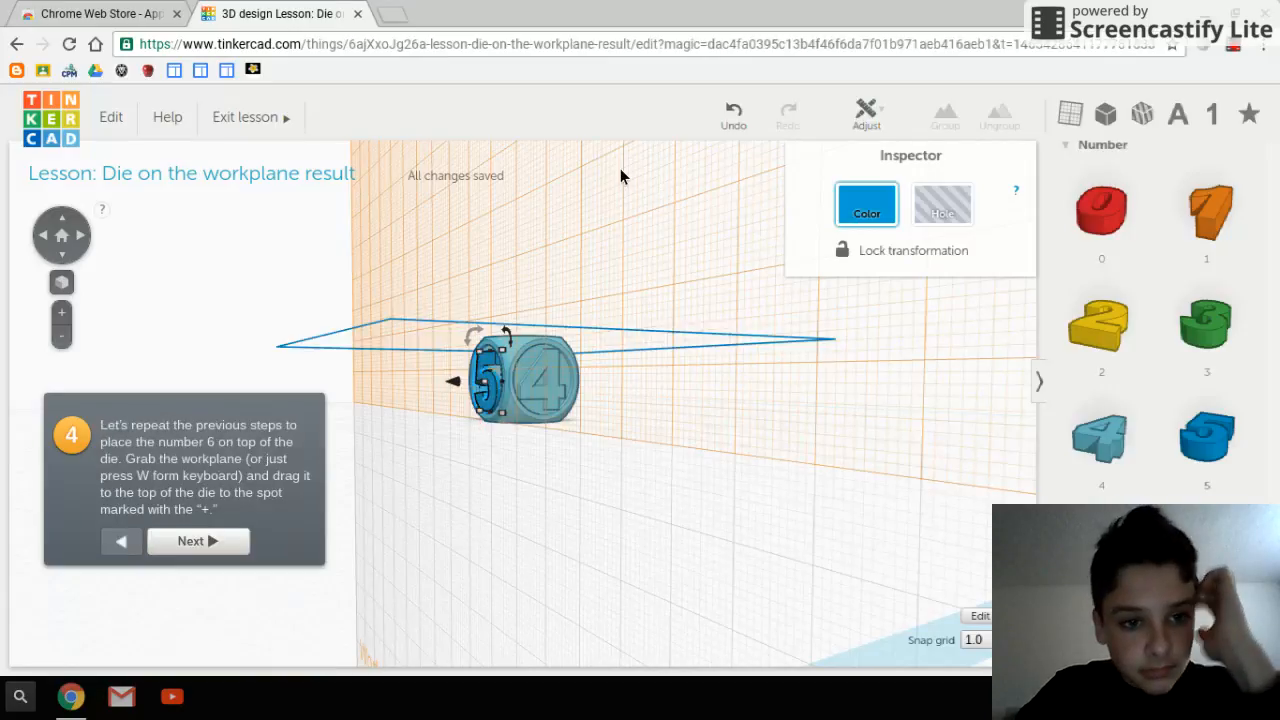
right_click_drag(620, 169, 599, 427)
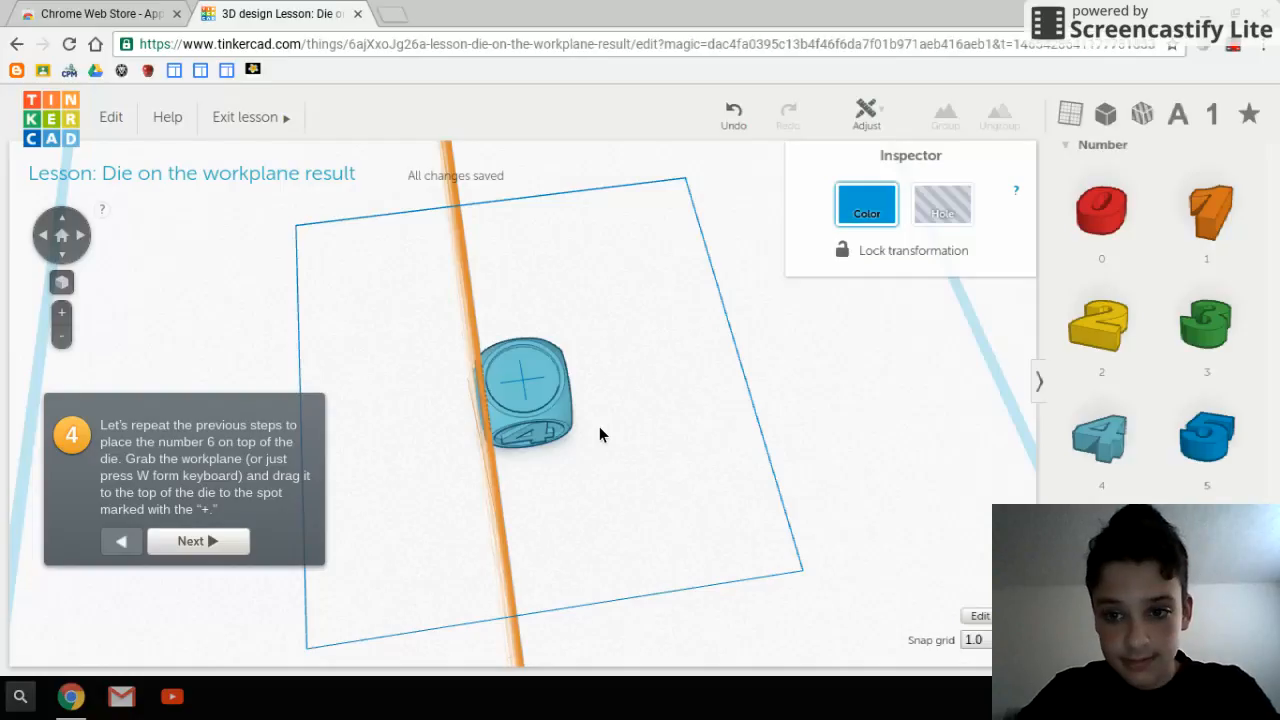
right_click_drag(599, 426, 750, 415)
scroll(1216, 382, "up", 10)
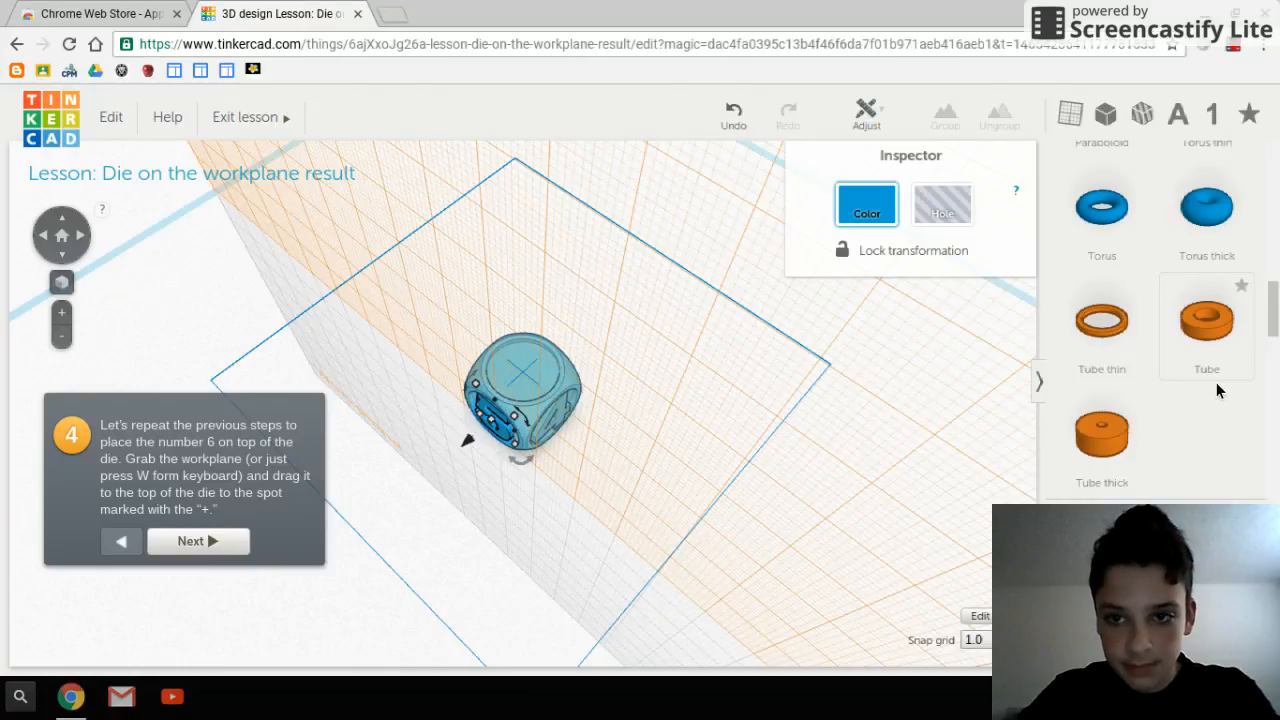
scroll(1108, 343, "up", 7)
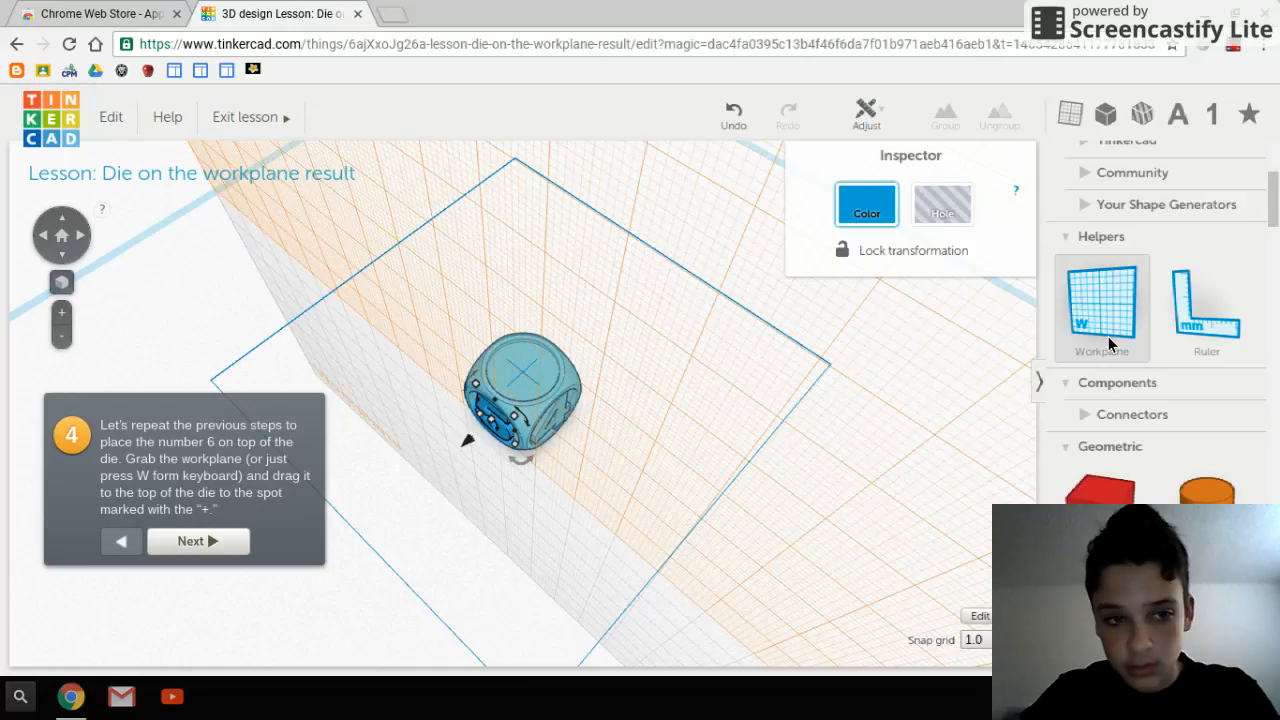
left_click_drag(1108, 336, 606, 271)
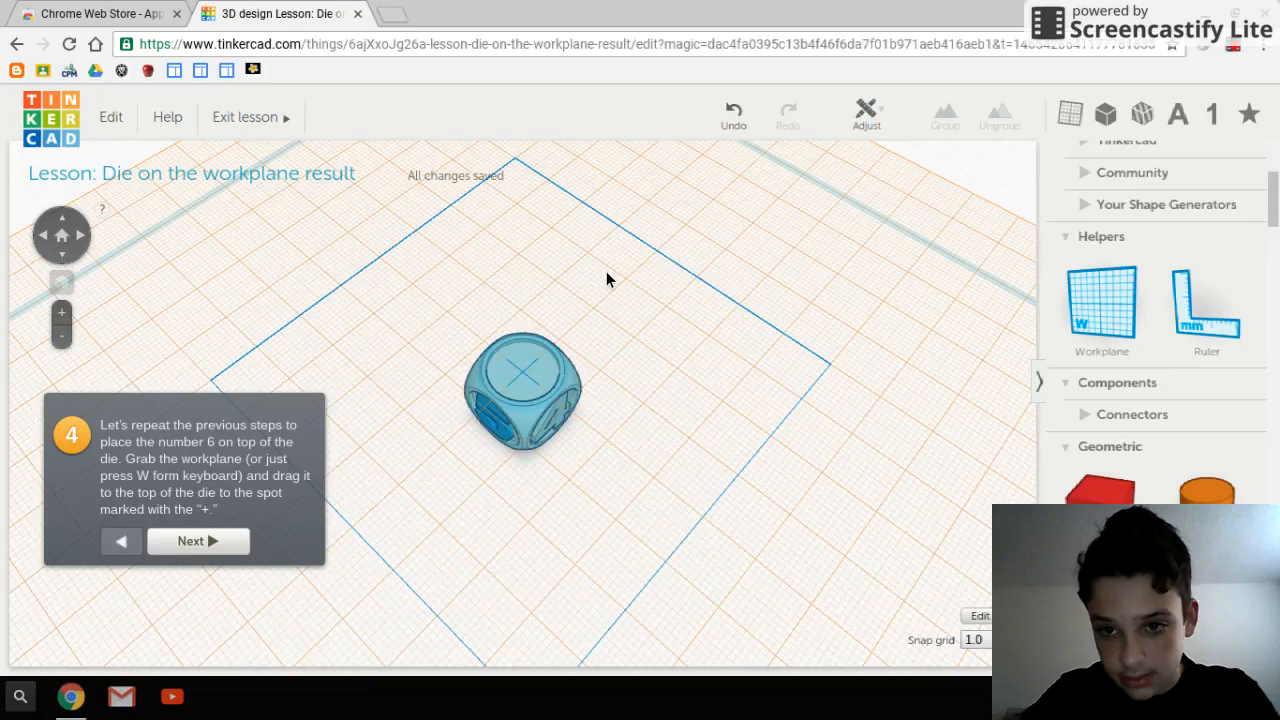
Step: Add the number 6 shape to the die's top face and adjust its position within the circular recess
right_click_drag(606, 271, 618, 274)
left_click(1213, 114)
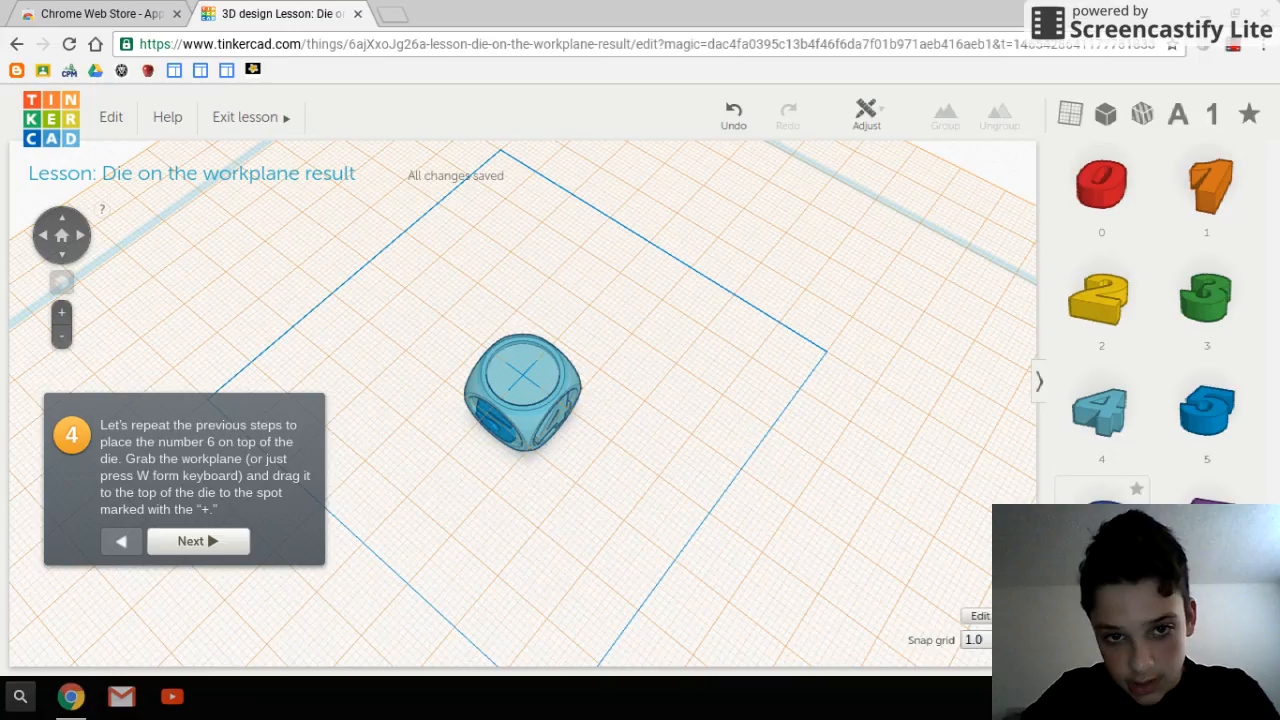
left_click_drag(1103, 515, 527, 368)
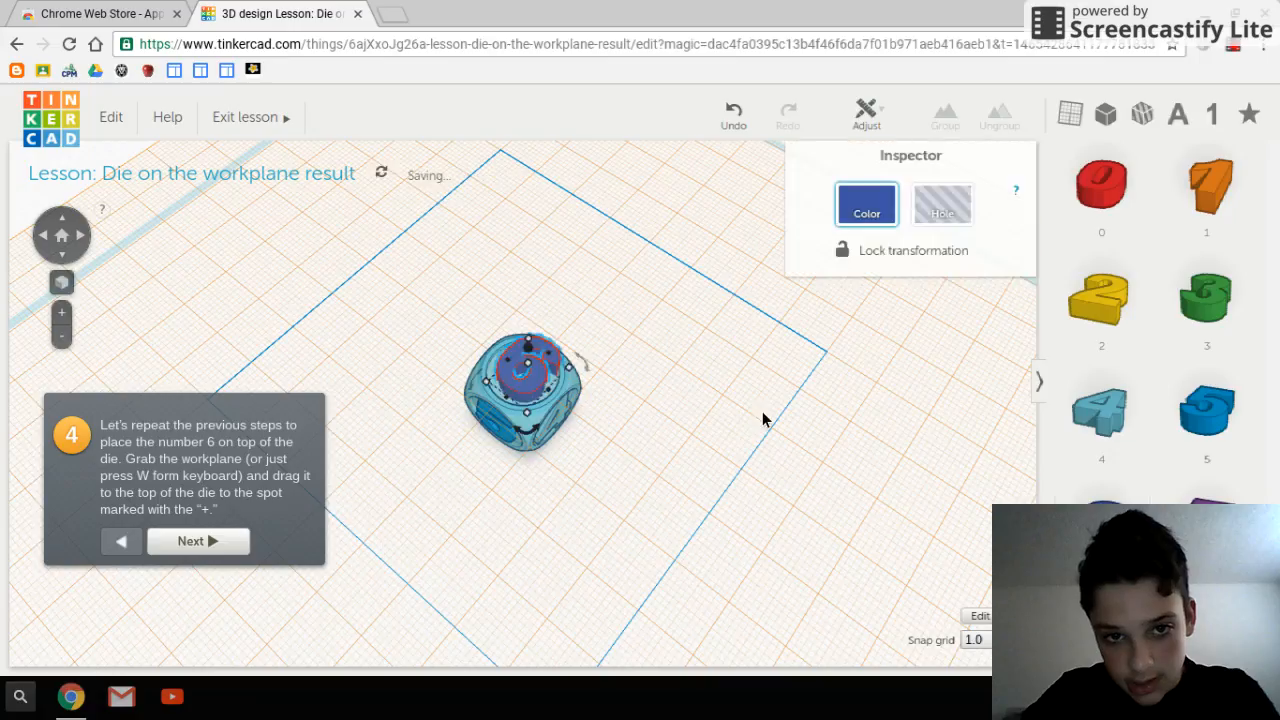
right_click_drag(763, 420, 538, 371)
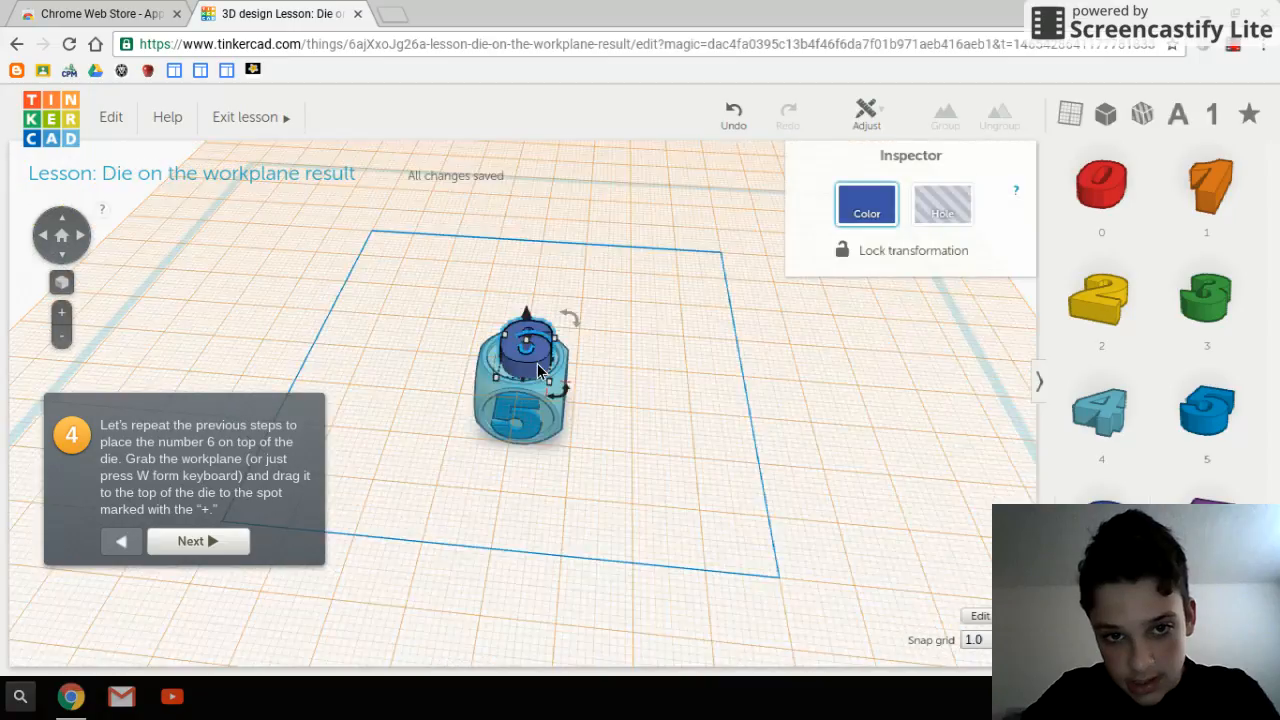
left_click_drag(538, 371, 522, 366)
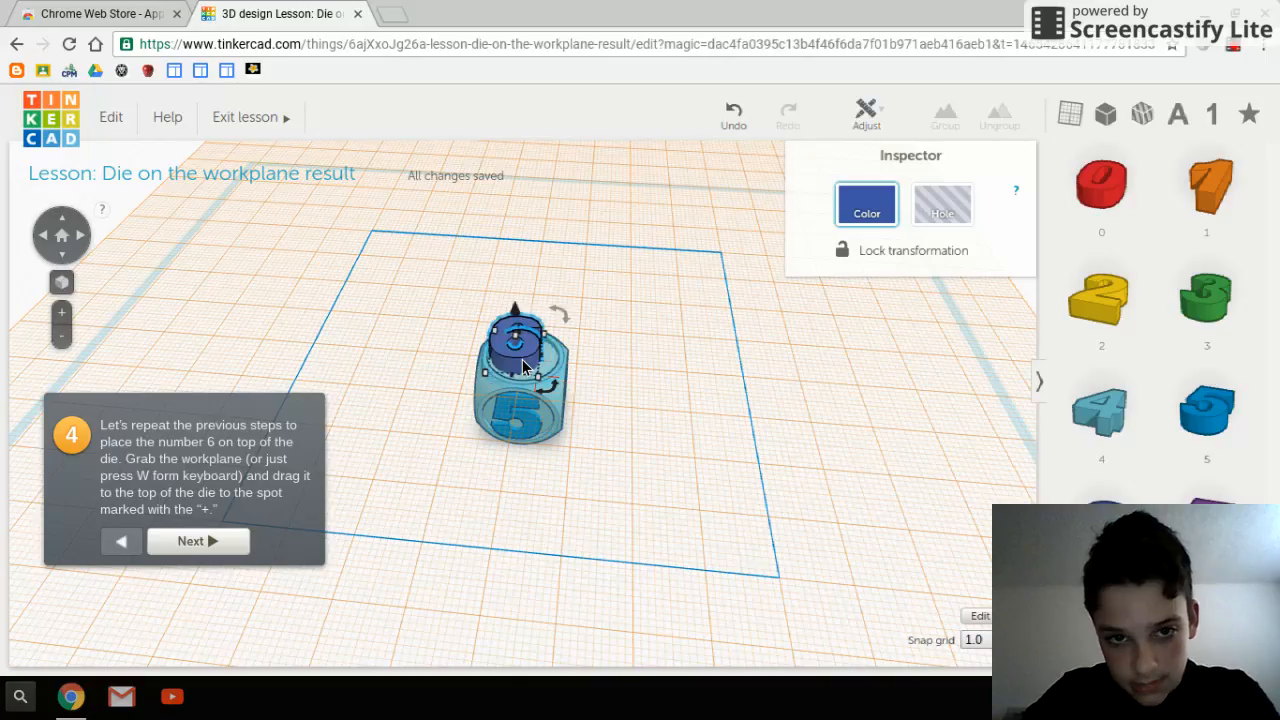
left_click(641, 288)
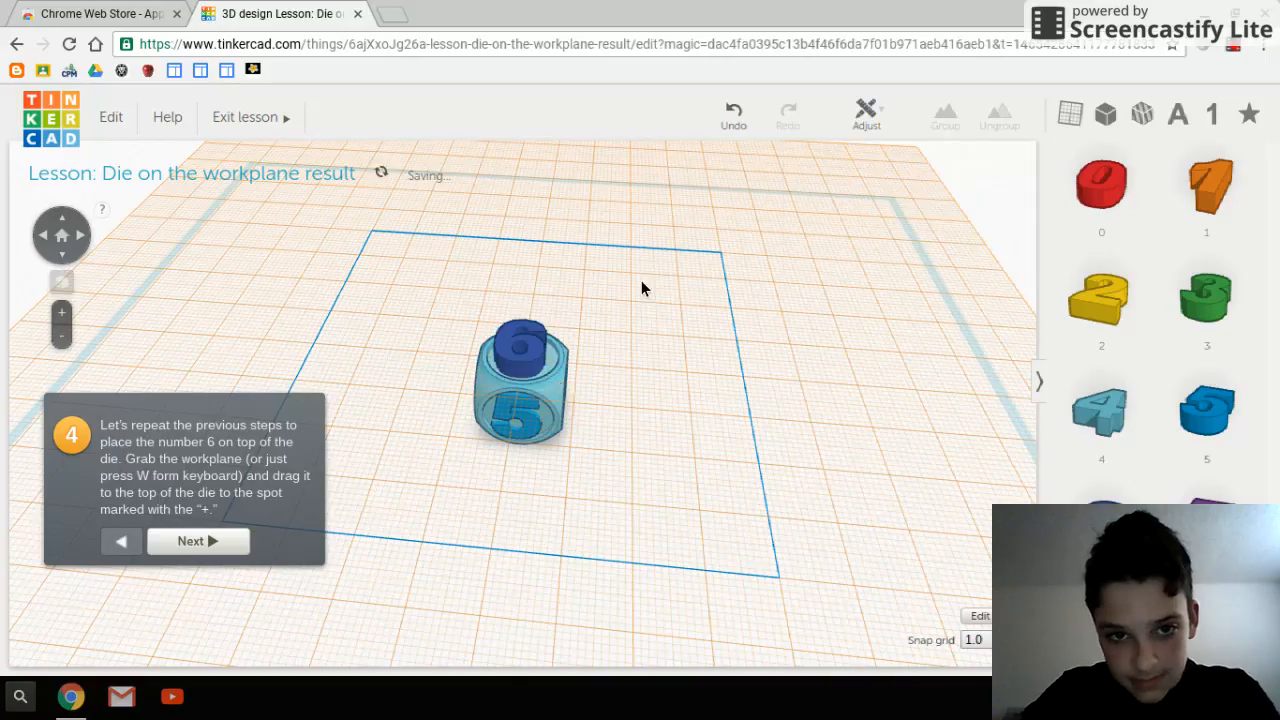
Step: Reduce the height of the number 6 on the die's top face to 2 mm
right_click_drag(641, 288, 535, 357)
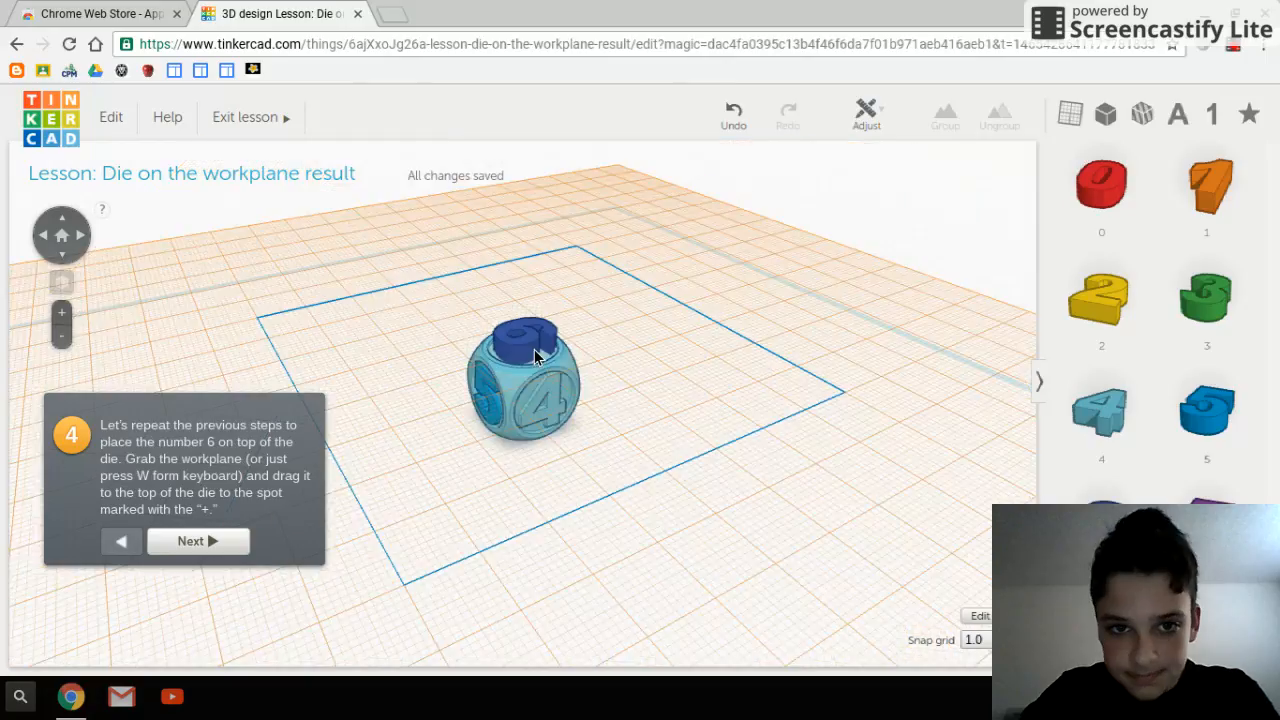
left_click(532, 345)
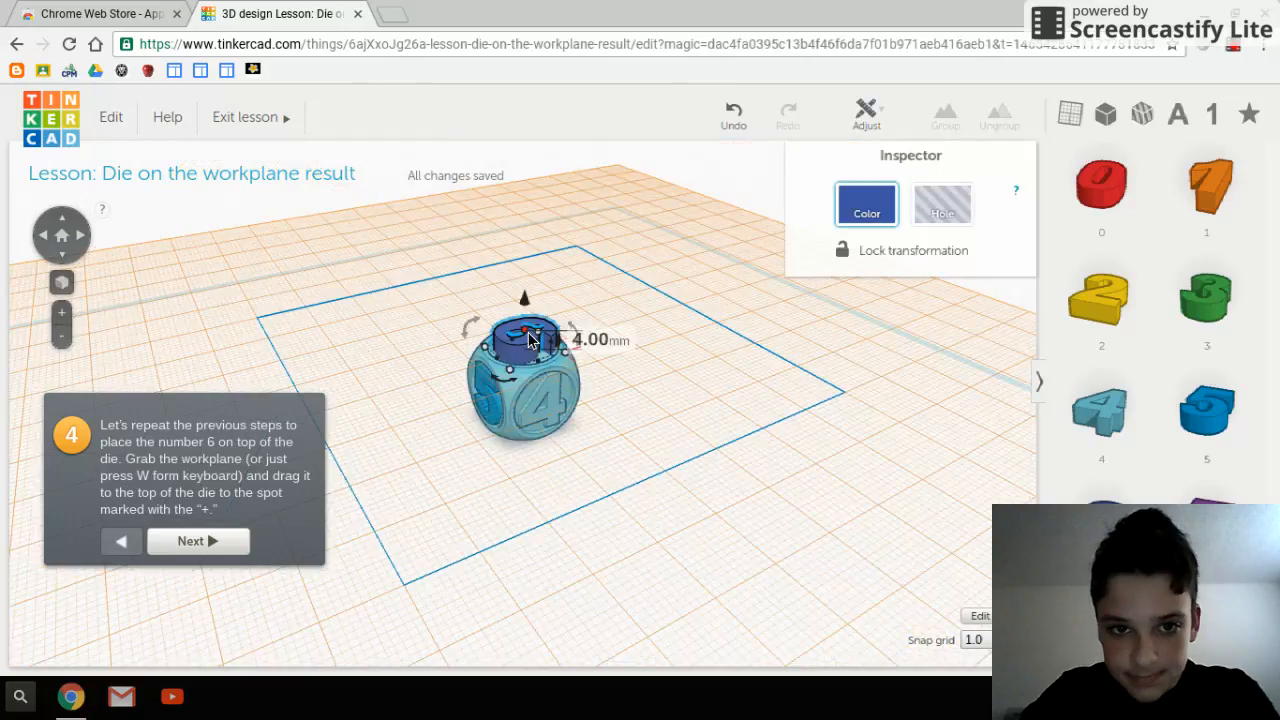
left_click_drag(530, 340, 525, 360)
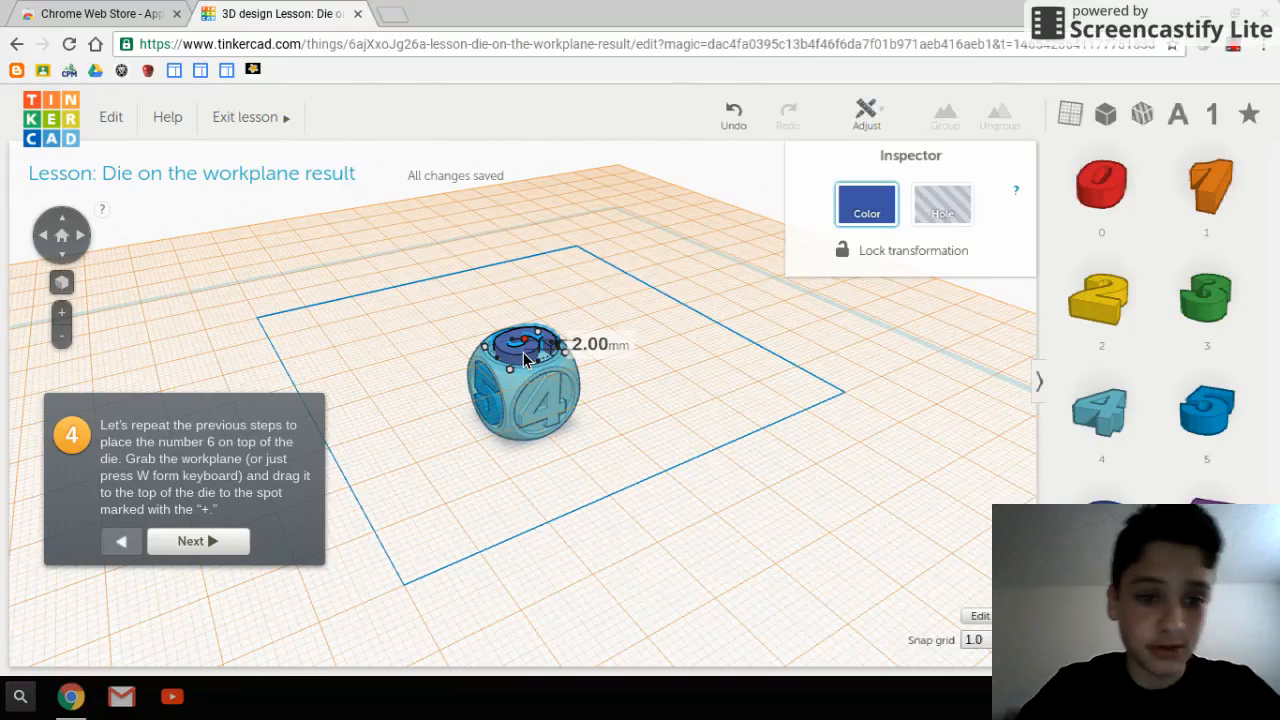
Step: Advance the lesson to instruction 8, resetting the workplane to the original base grid at instruction 7
left_click(205, 538)
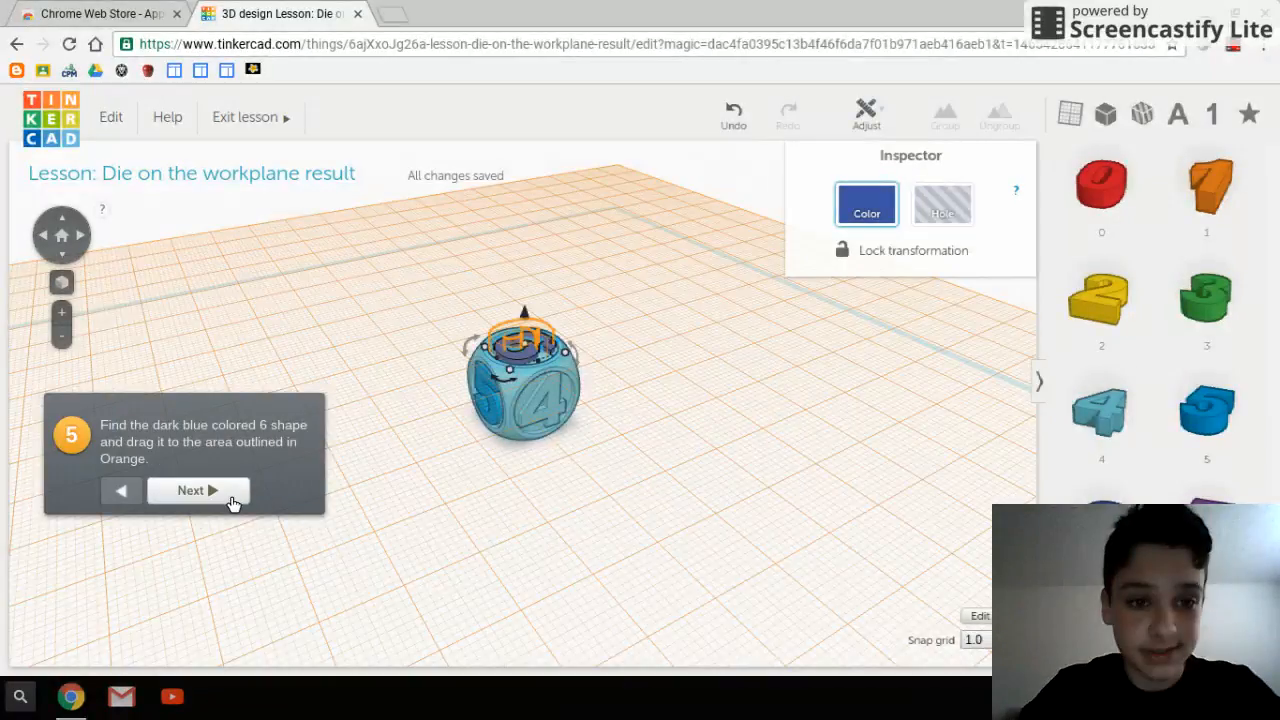
left_click(243, 488)
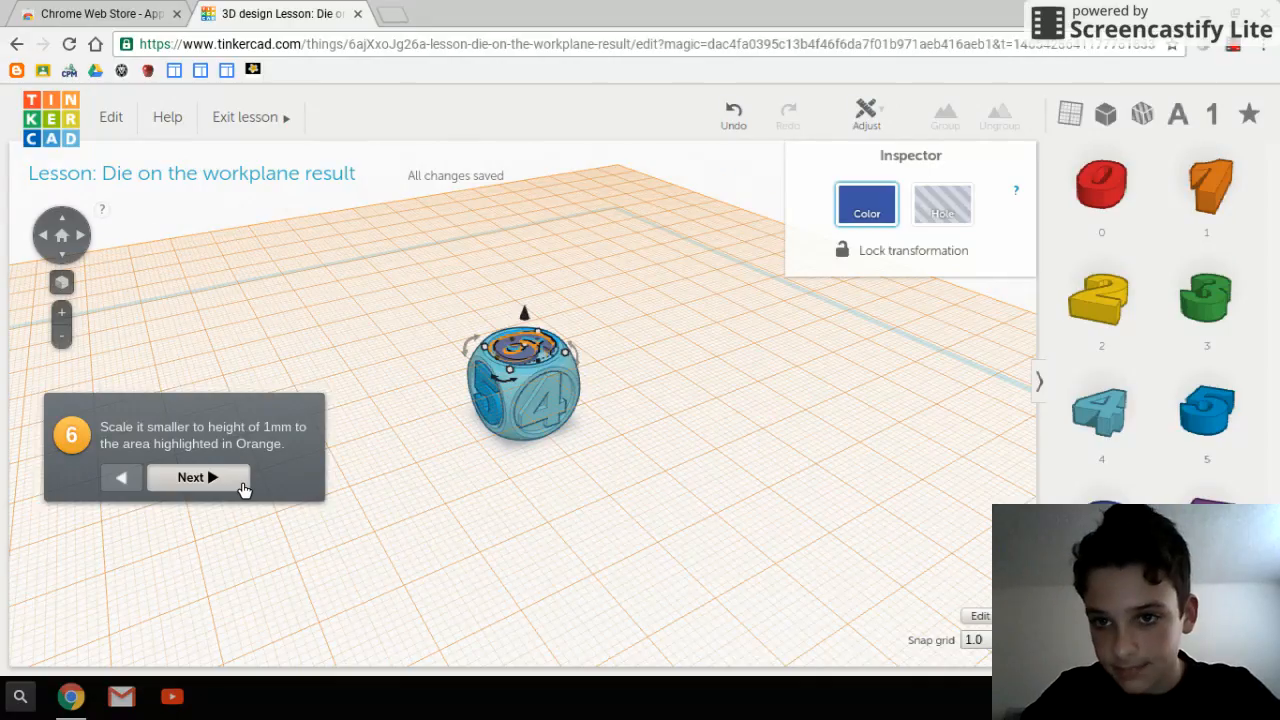
left_click(243, 488)
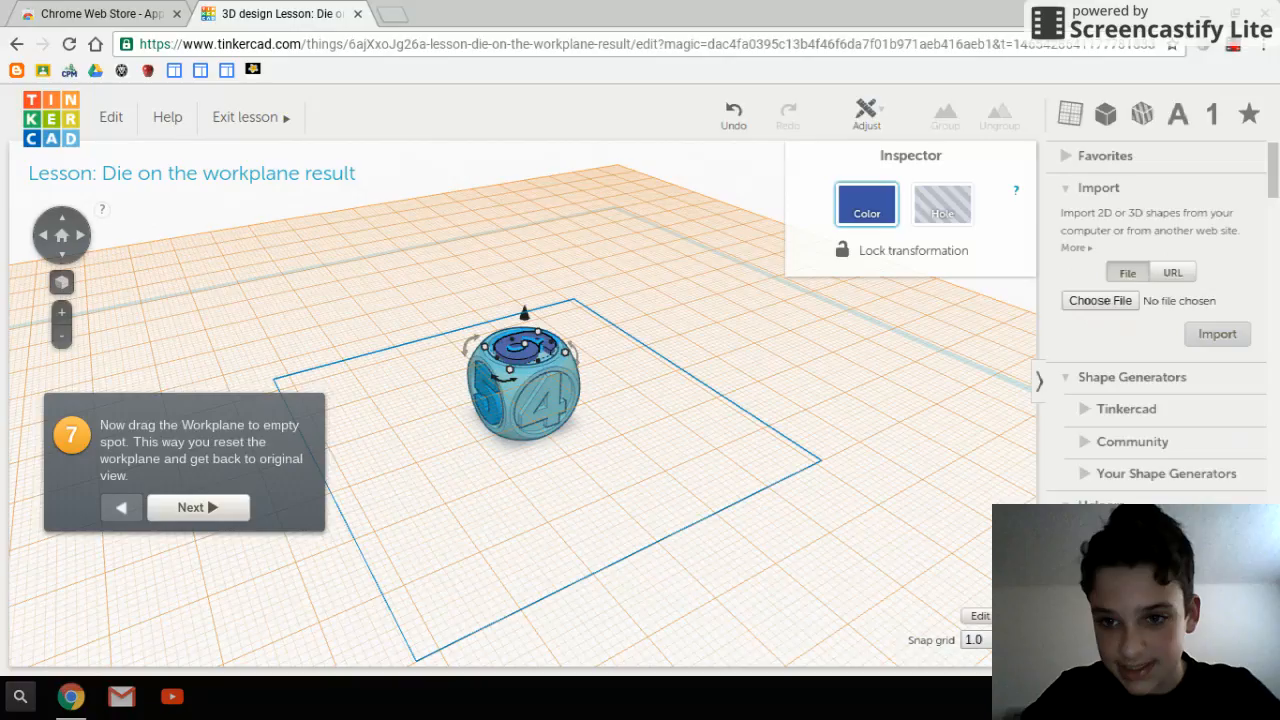
left_click(205, 506)
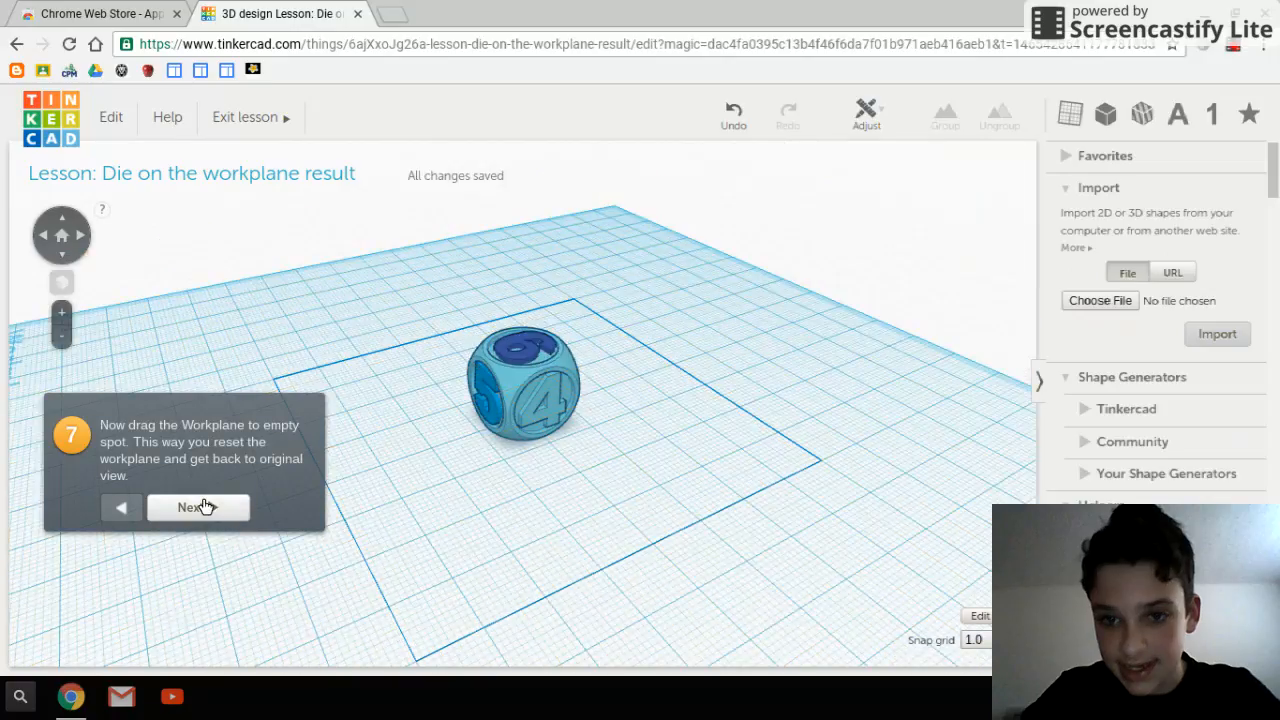
left_click(197, 507)
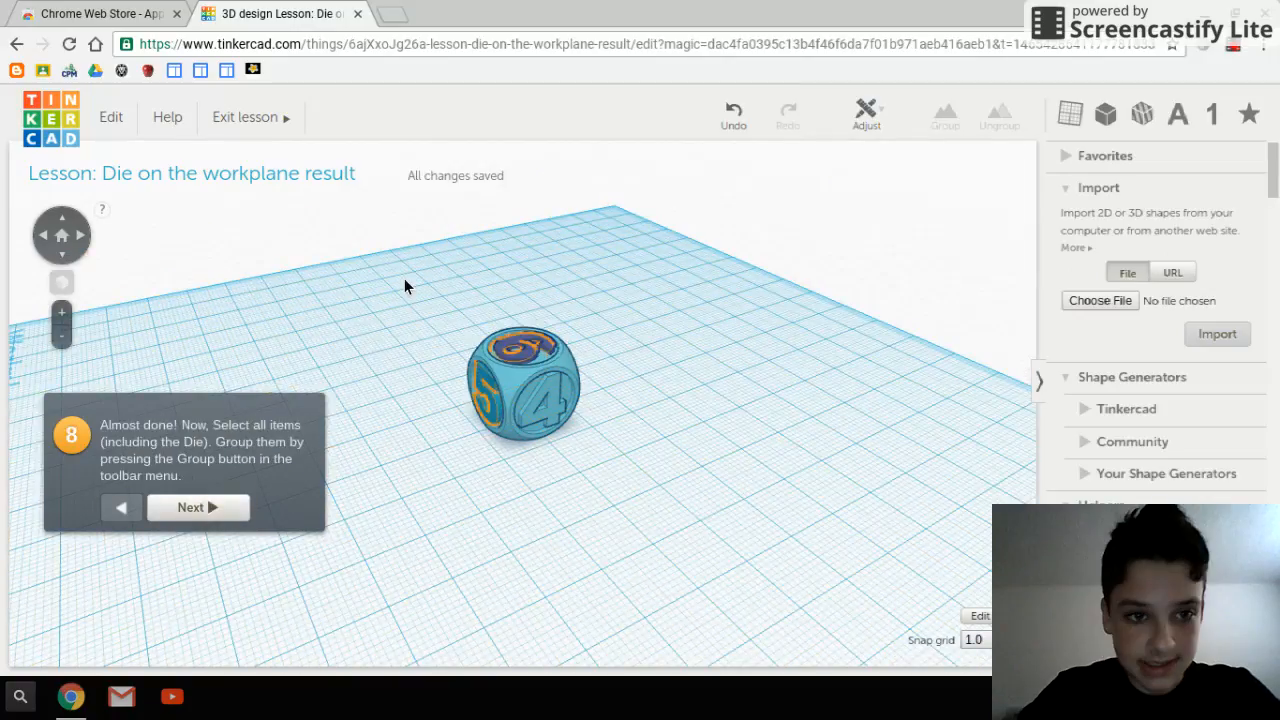
Step: Group all the items, including the die and its numbers, into one object and deselect it
key("ctrl+a")
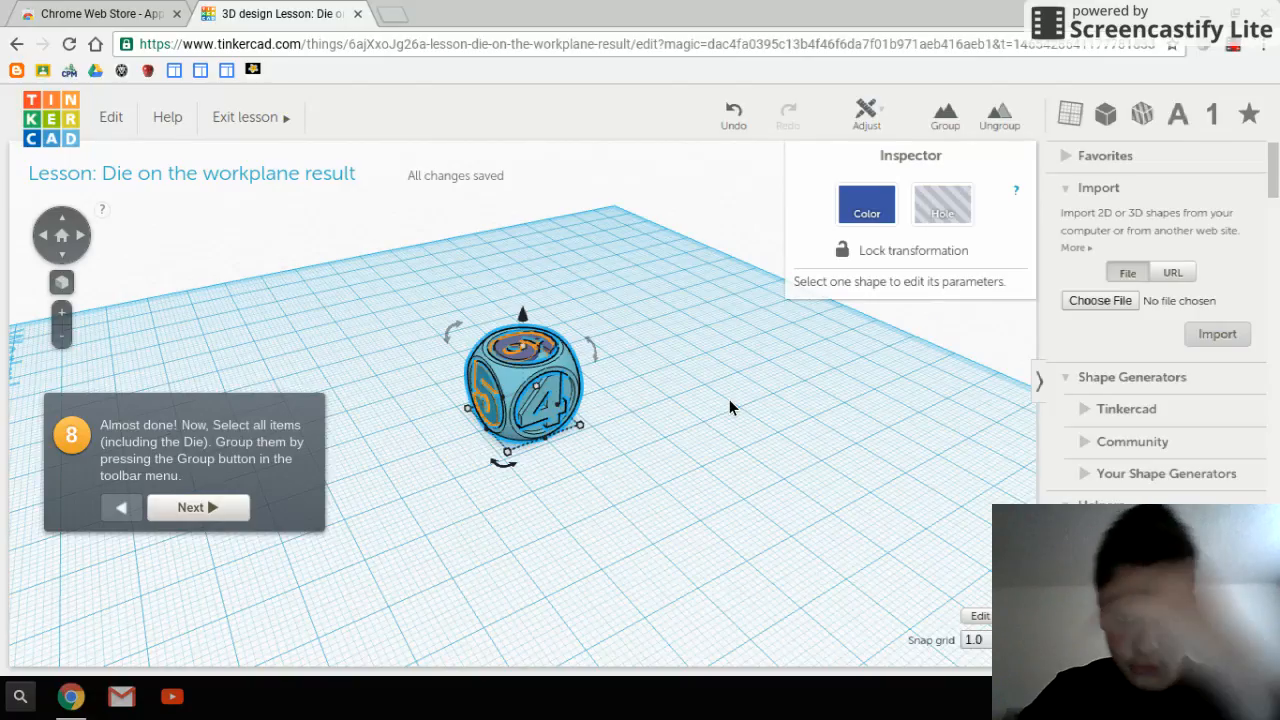
left_click(950, 128)
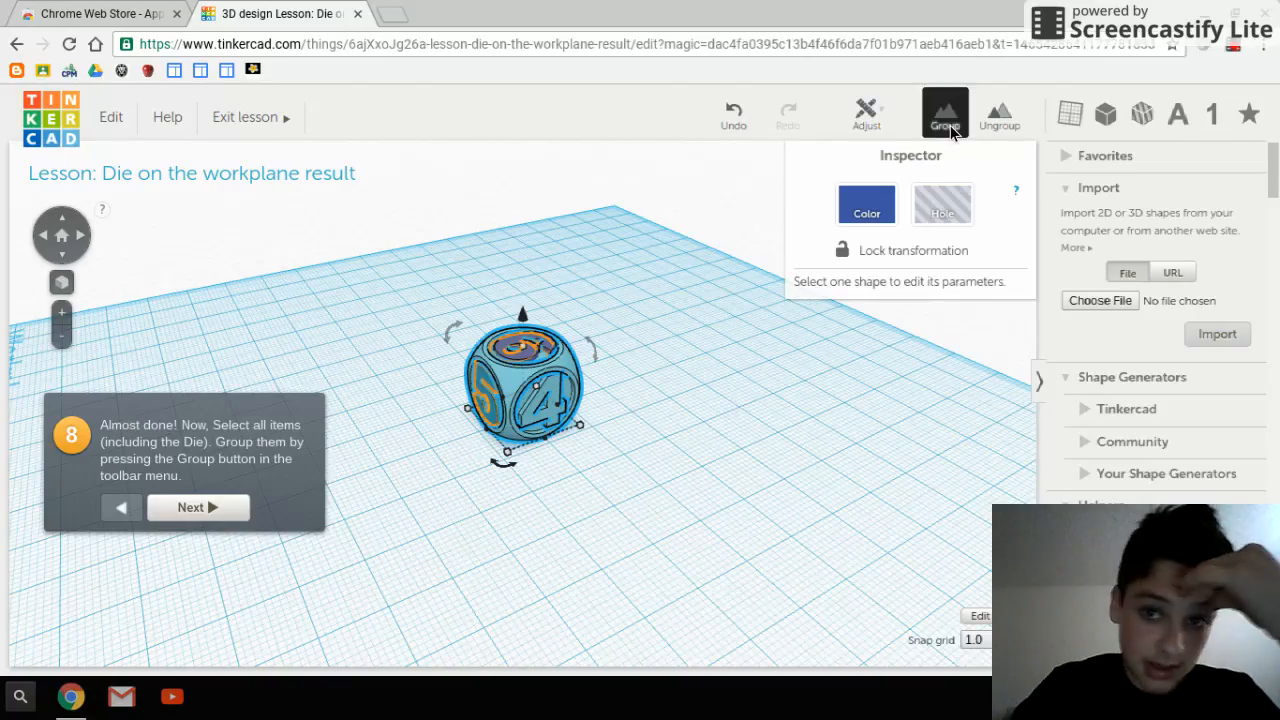
left_click(787, 410)
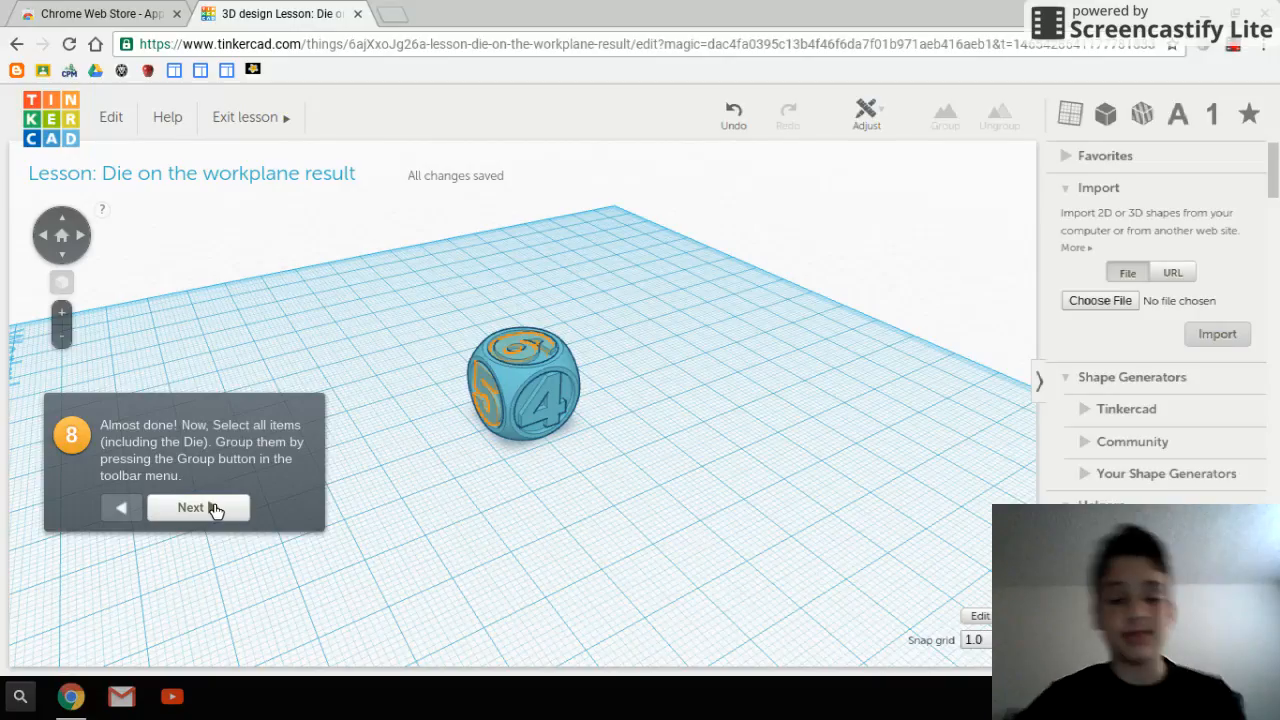
Step: Advance past instruction 8 to the finish and complete the lesson
left_click(214, 508)
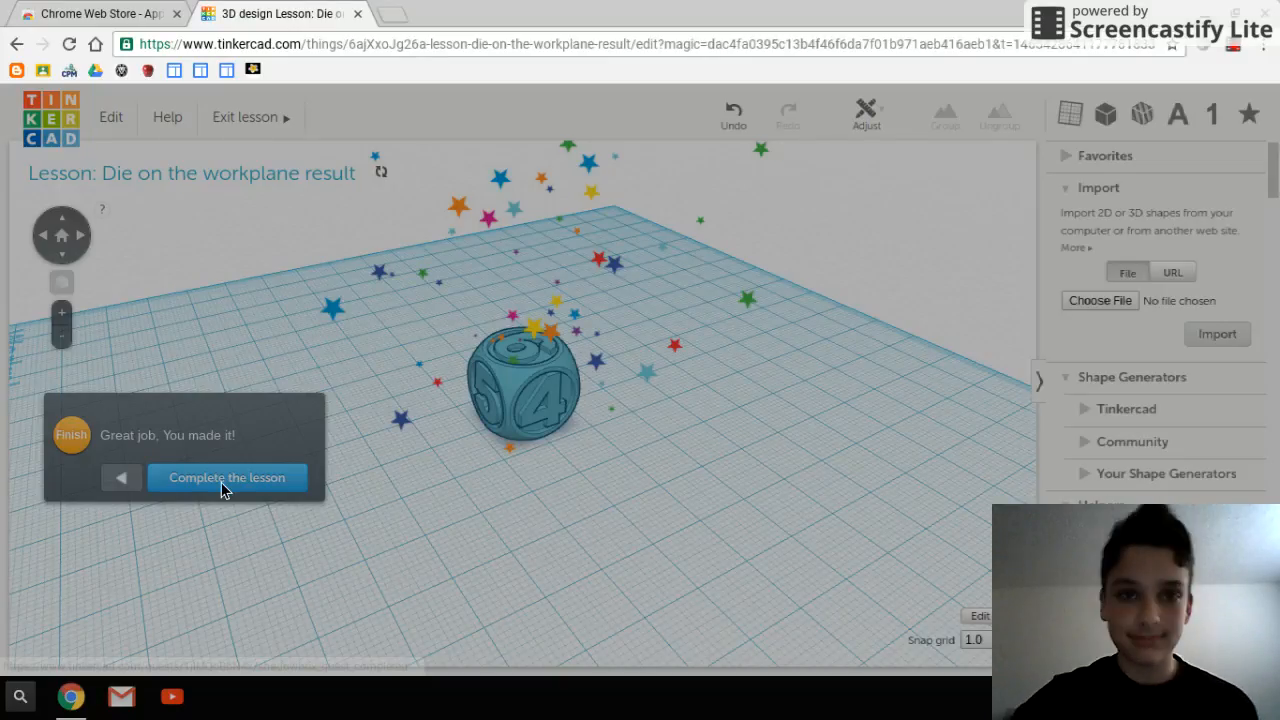
left_click(222, 483)
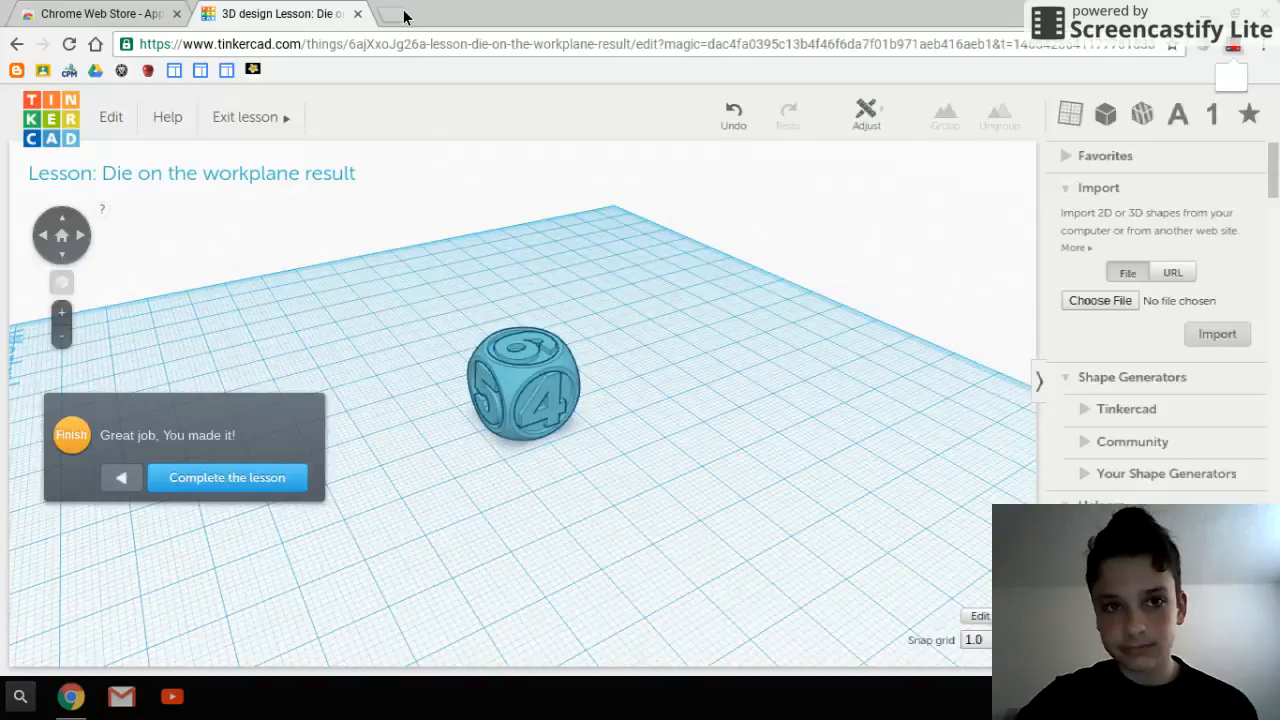
left_click(404, 16)
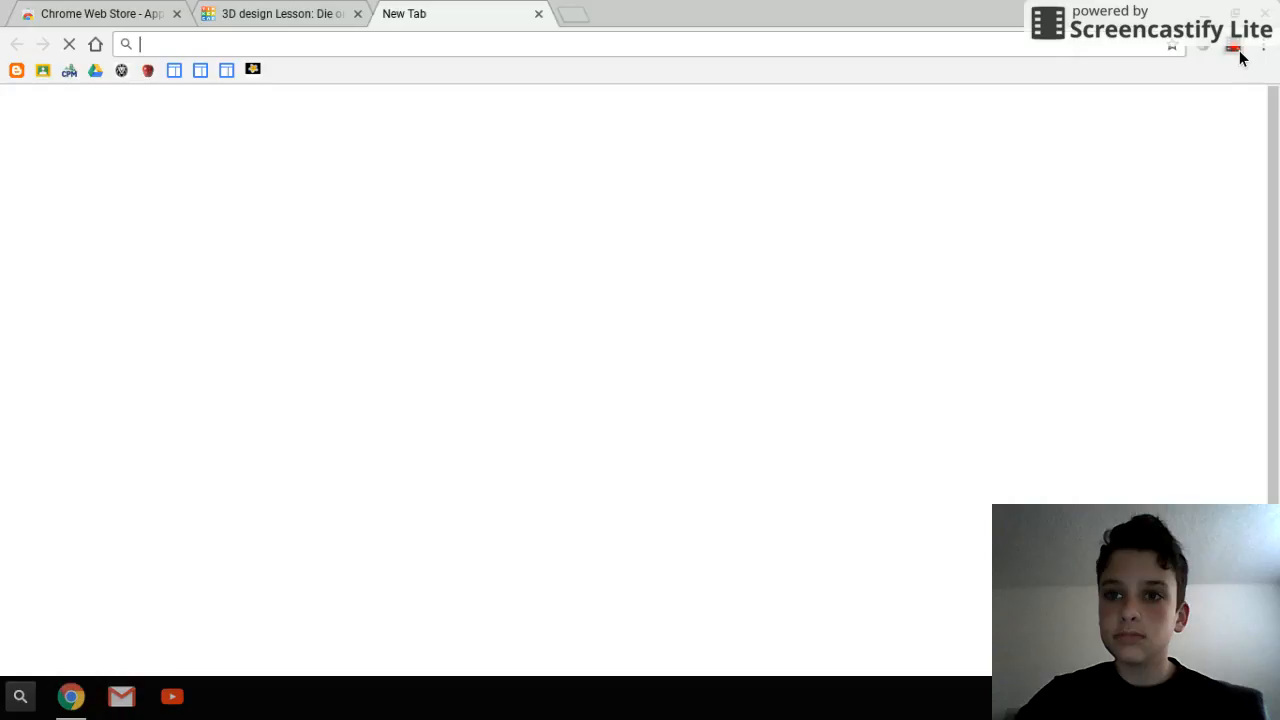
right_click(1234, 49)
left_click(1198, 74)
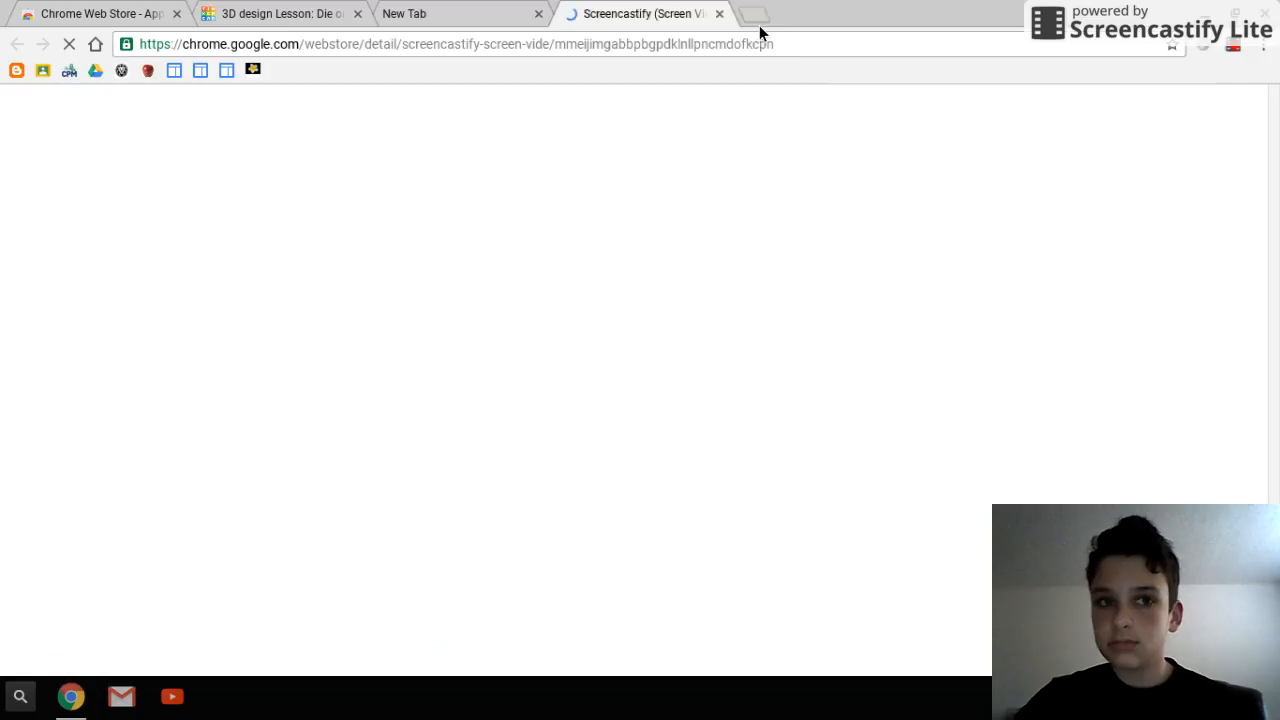
left_click(720, 14)
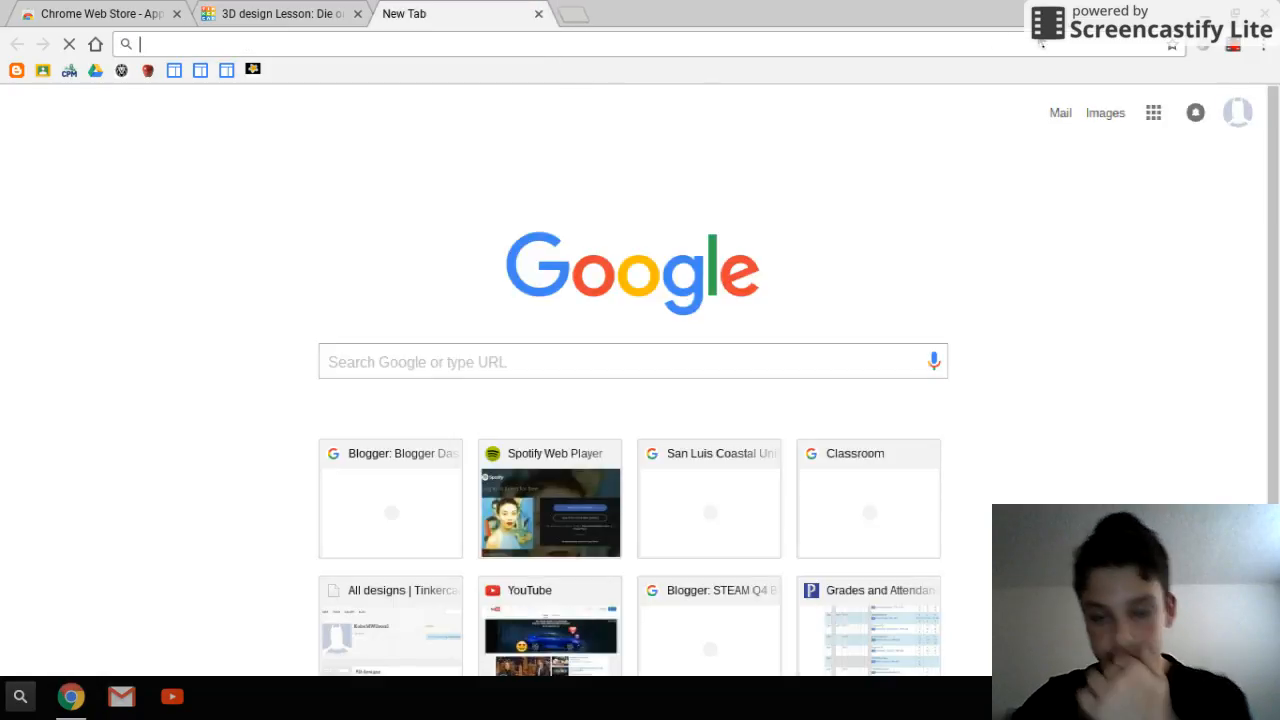